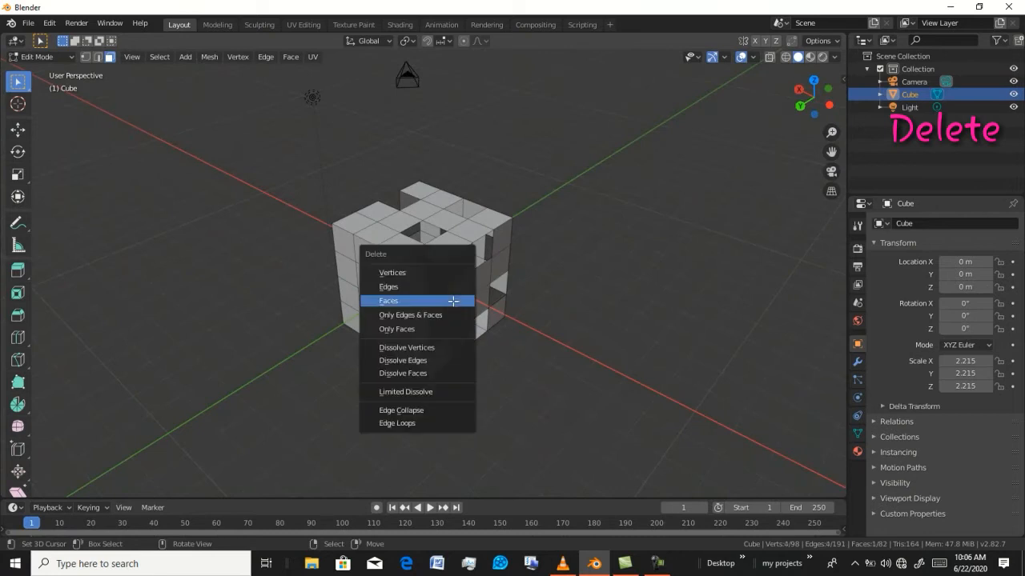
- Delete the selected cube face and two more faces on another side of the cube
click(445, 302)
middle_drag(444, 303, 549, 275)
click(453, 266)
key(x)
click(454, 264)
scroll(453, 265, up, 2)
click(365, 253)
key(x)
click(365, 253)
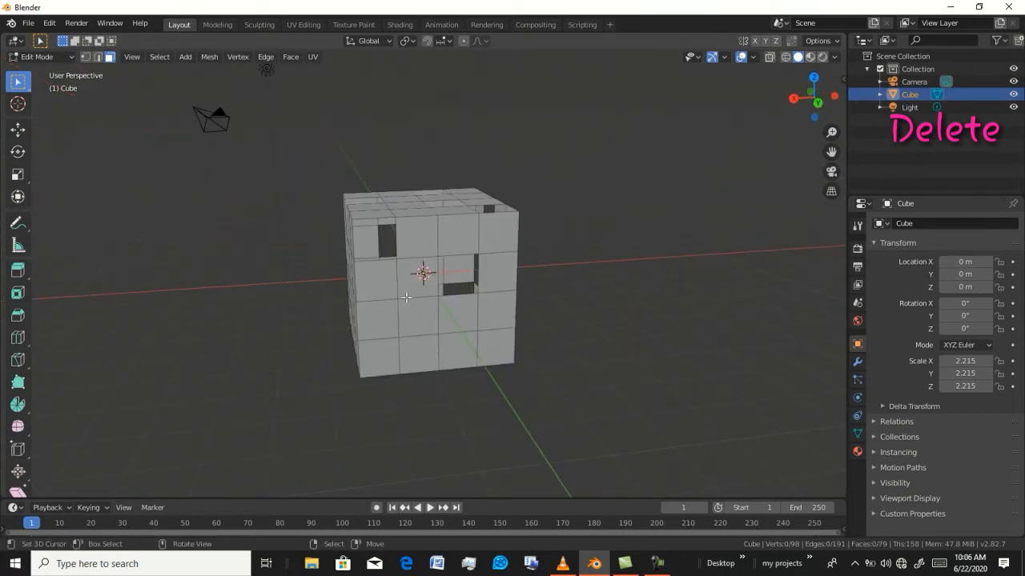
- Delete several single faces from the lower rows of the cube's sides to open up more holes
click(422, 318)
key(x)
click(423, 318)
middle_drag(424, 319, 495, 326)
click(509, 337)
key(x)
click(508, 338)
click(467, 345)
key(x)
click(467, 345)
- Delete more faces from the cube side that faces the positive X axis
click(472, 274)
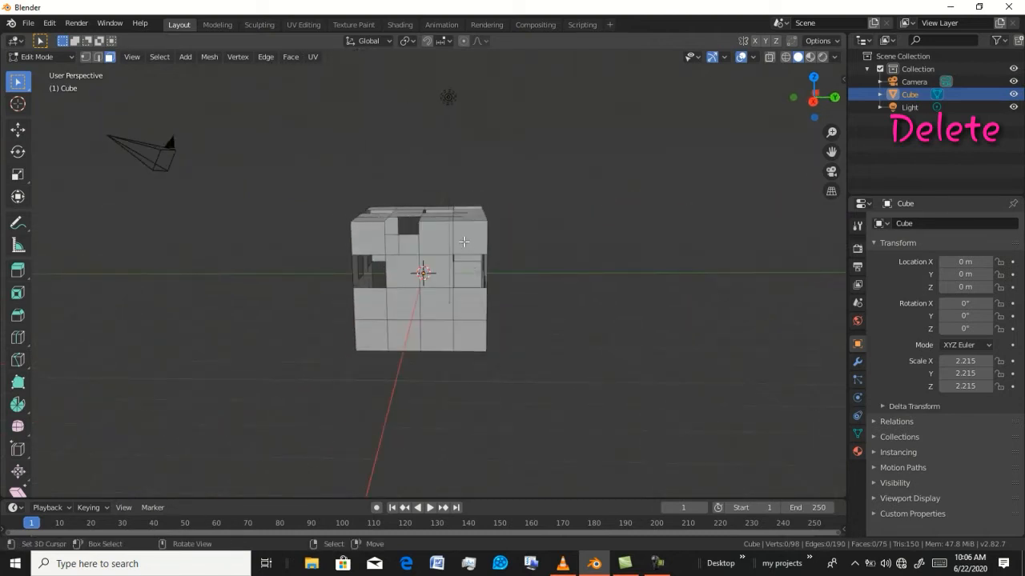
middle_drag(442, 297, 398, 342)
key(x)
click(428, 312)
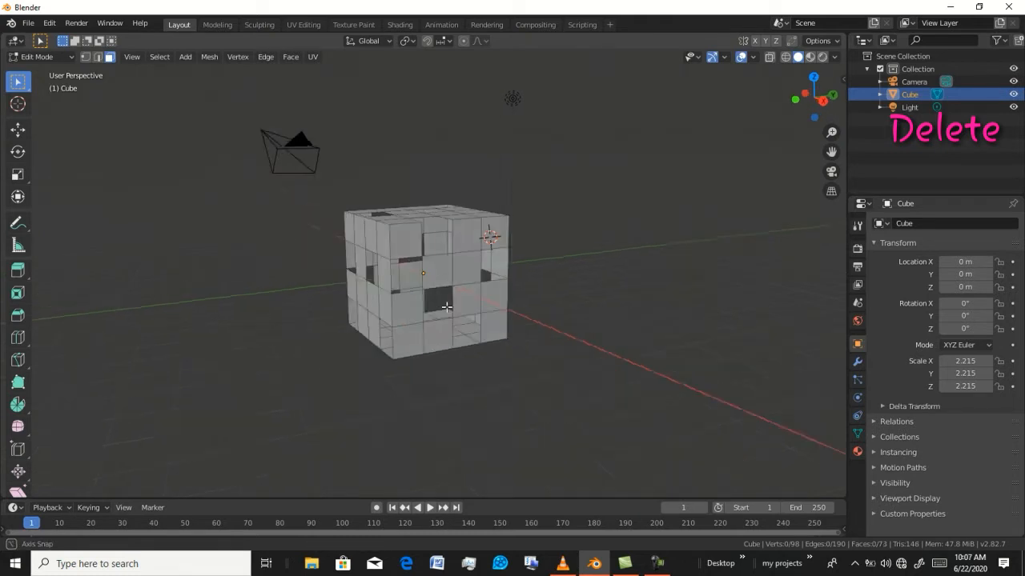
- Delete two separate faces from the underside of the cube
middle_drag(428, 312, 444, 283)
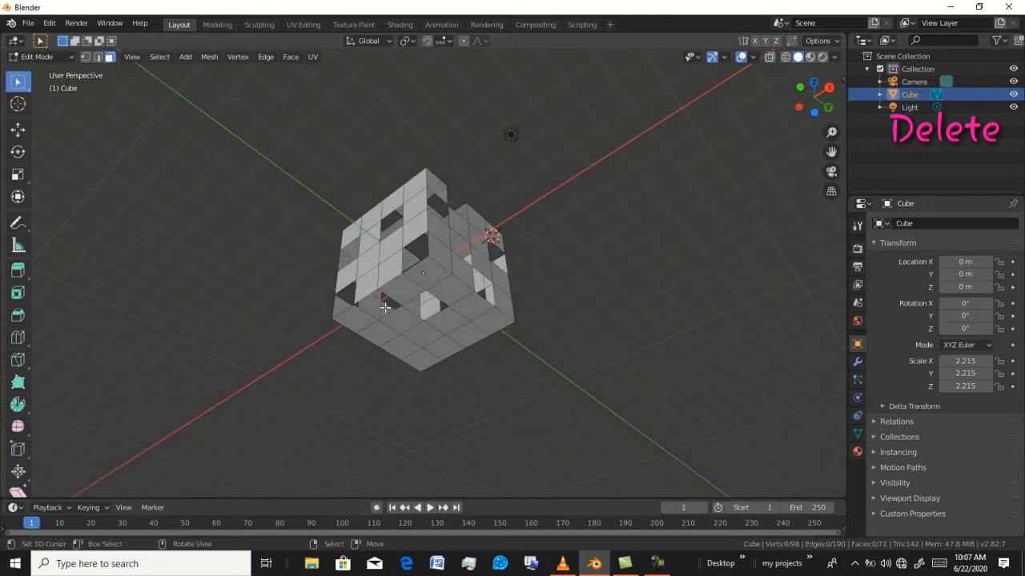
click(409, 340)
key(x)
click(408, 339)
click(467, 335)
key(x)
click(467, 335)
- Delete one more face from the cube's side and return to Object Mode
middle_drag(467, 335, 468, 268)
click(407, 267)
key(x)
key(x)
click(451, 273)
key(Tab)
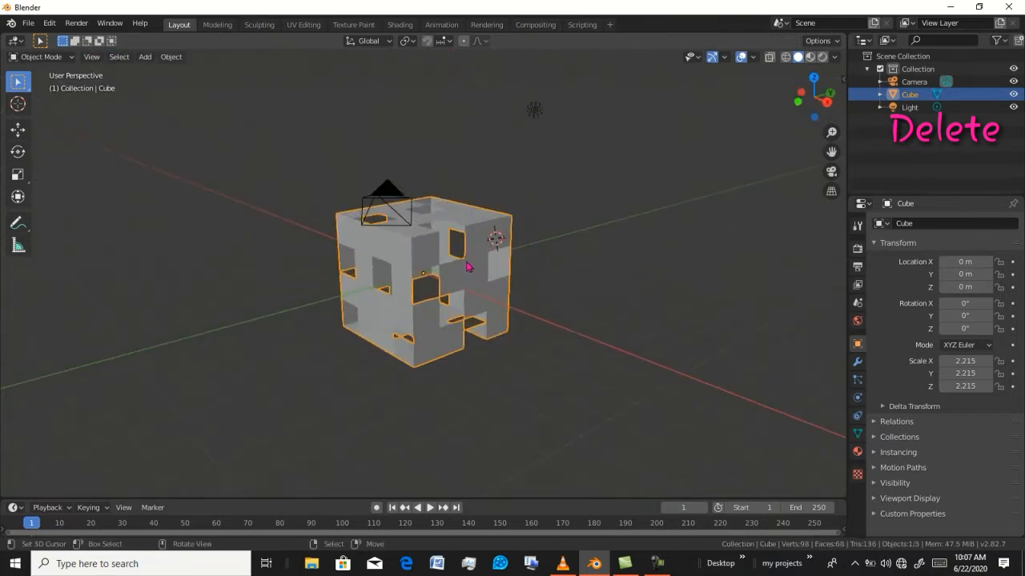
middle_drag(405, 318, 430, 291)
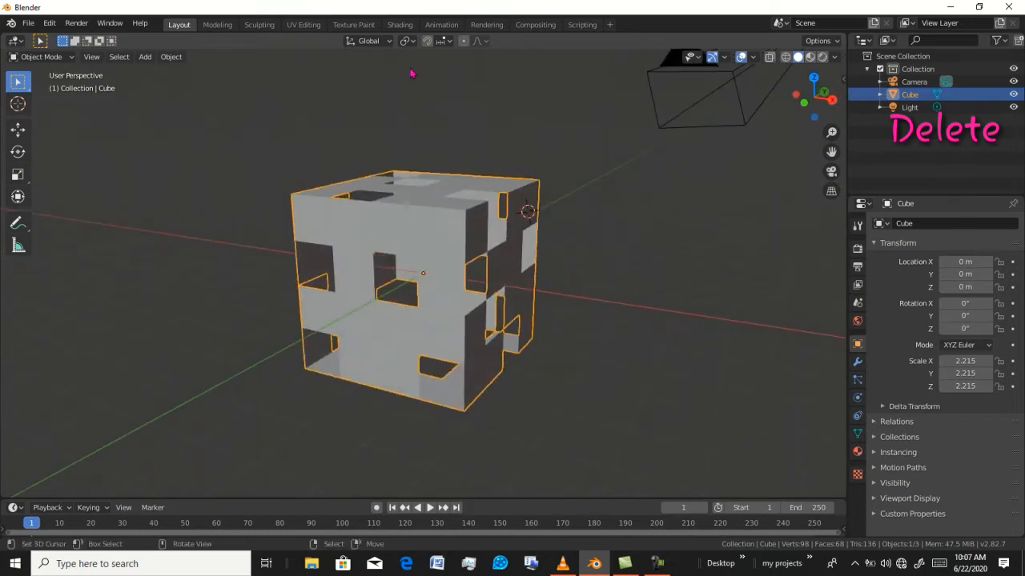
- Open the Shading workspace and set the shader editor to edit the World shader
click(399, 25)
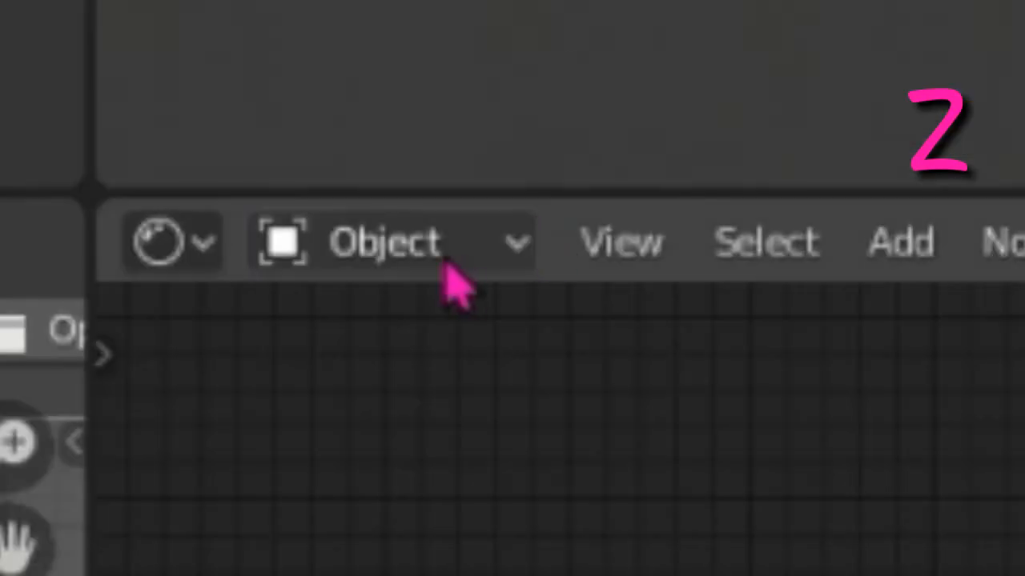
click(226, 331)
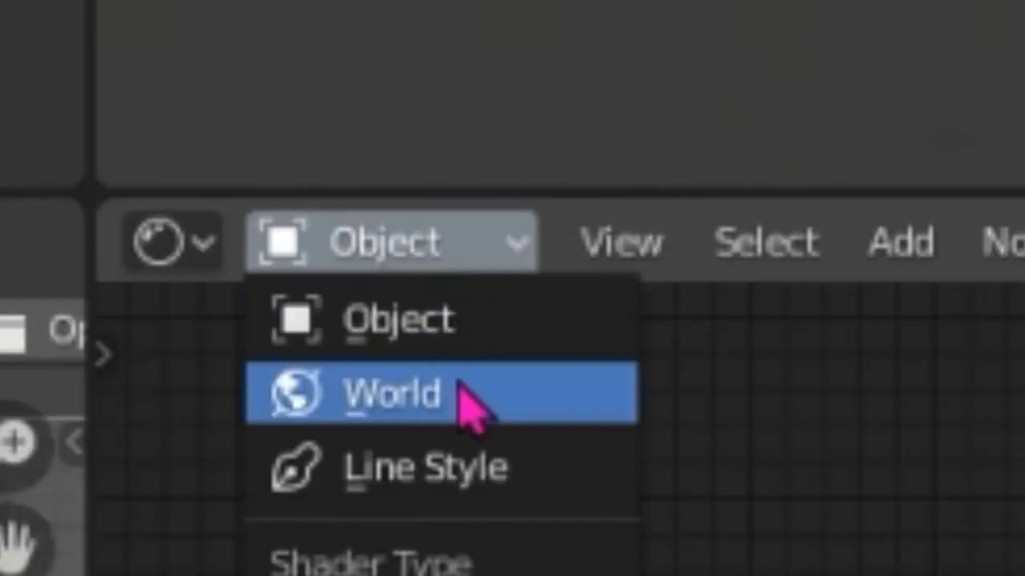
click(392, 393)
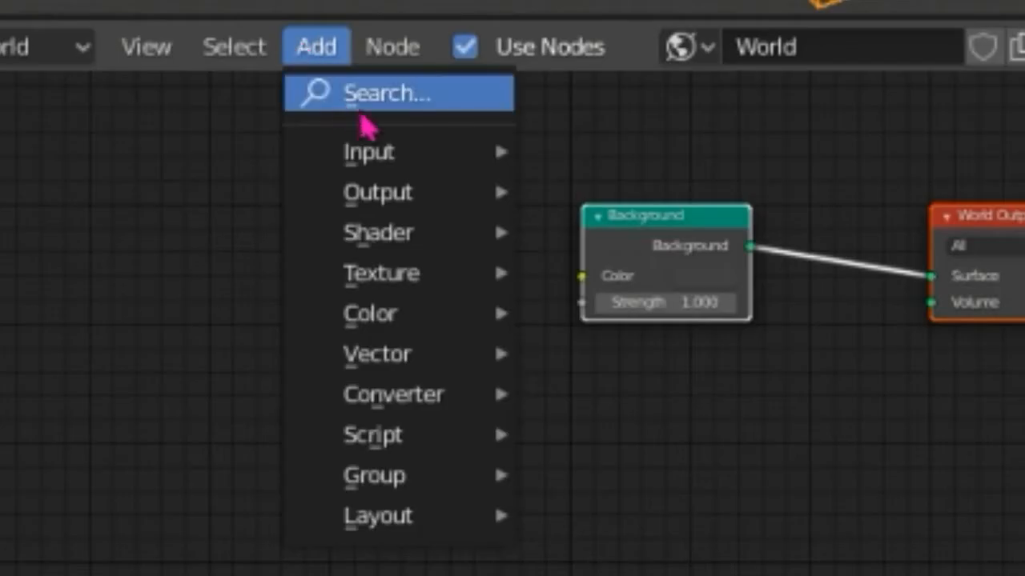
- Add a Principled Volume node and connect its Volume output to the World Output's Volume input
click(327, 344)
text(pr)
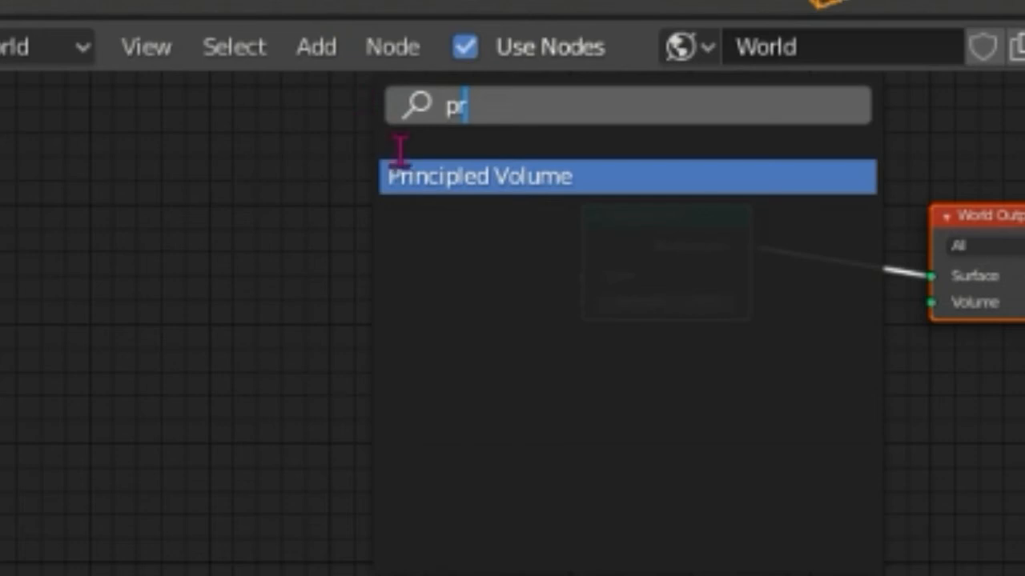
click(623, 180)
click(701, 502)
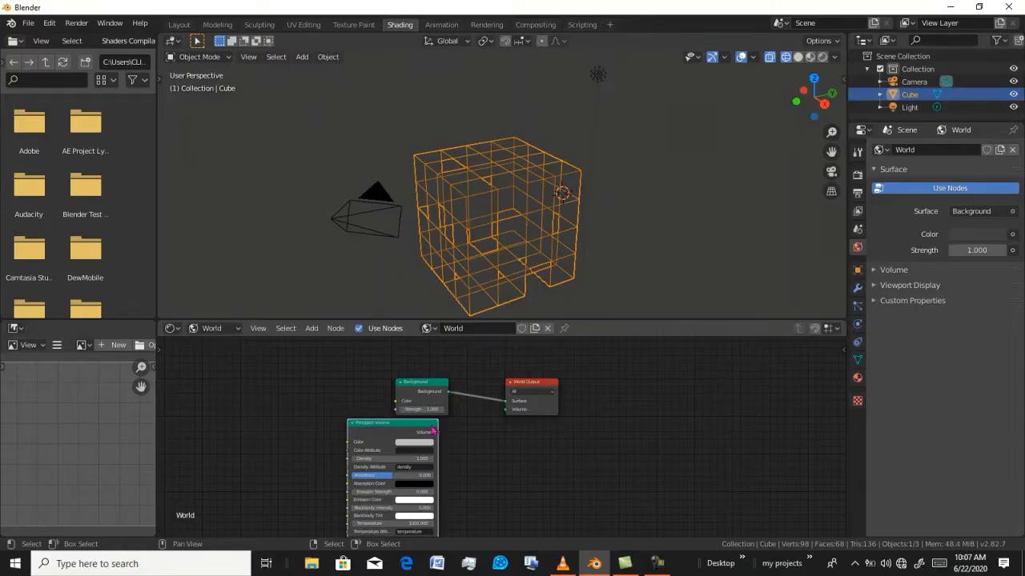
drag(432, 431, 459, 441)
- Show the 3D view in Rendered shading and move the light toward the cube
key(z)
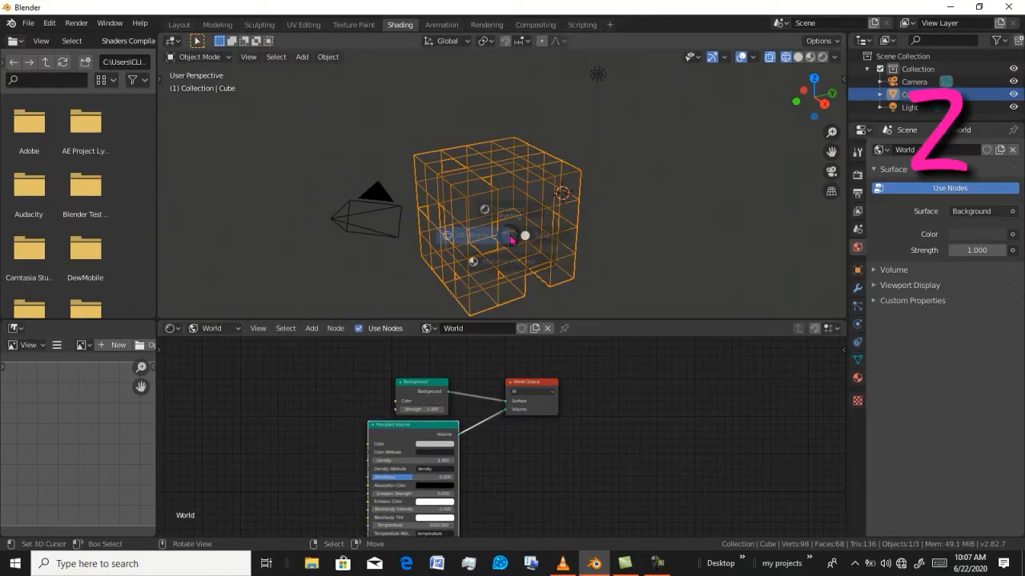
click(492, 163)
click(599, 75)
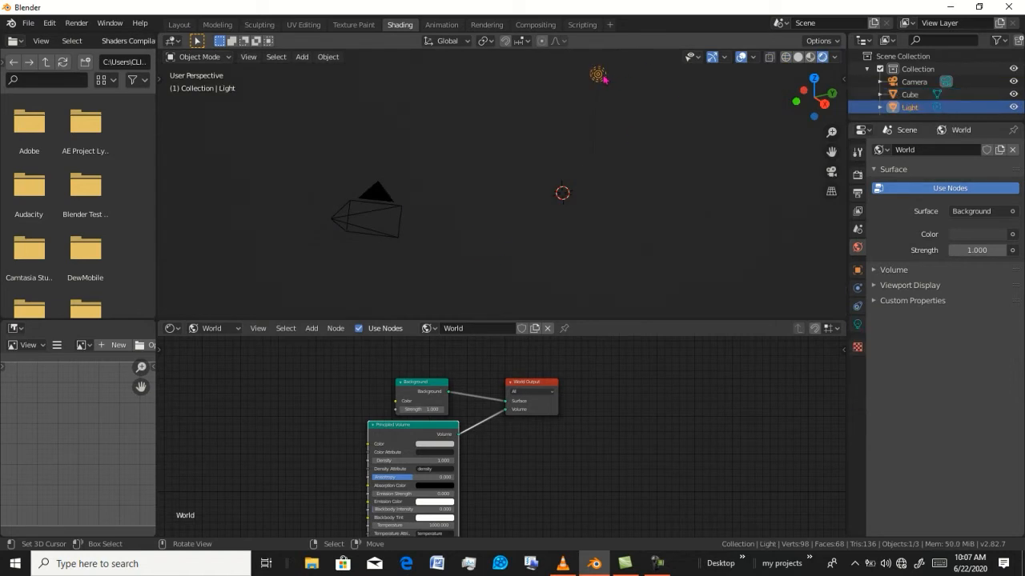
key(g)
click(484, 208)
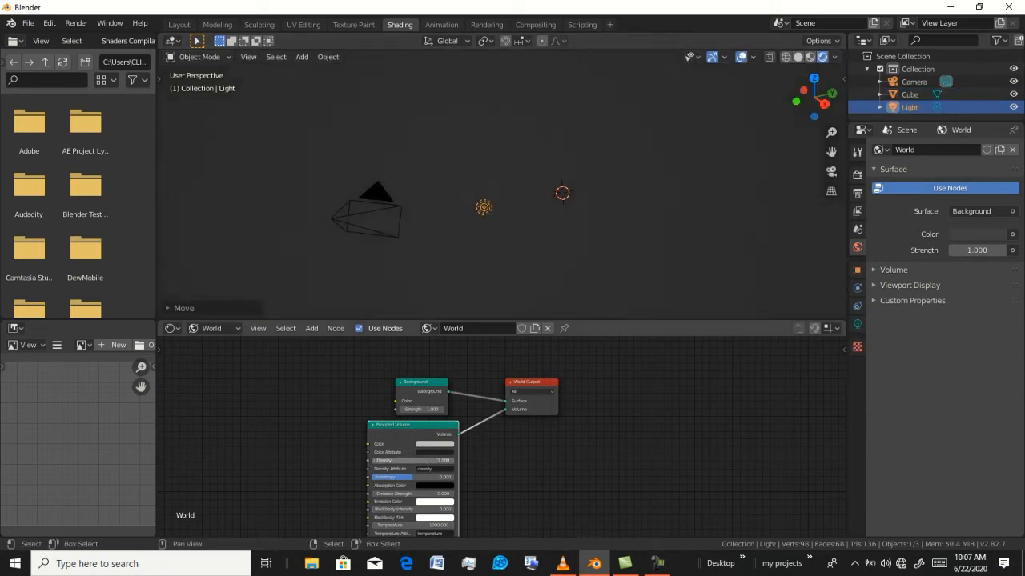
- Lower the Principled Volume's density to 0 and reposition the light over the cube
drag(424, 462, 392, 461)
middle_drag(466, 192, 431, 195)
key(g)
click(496, 198)
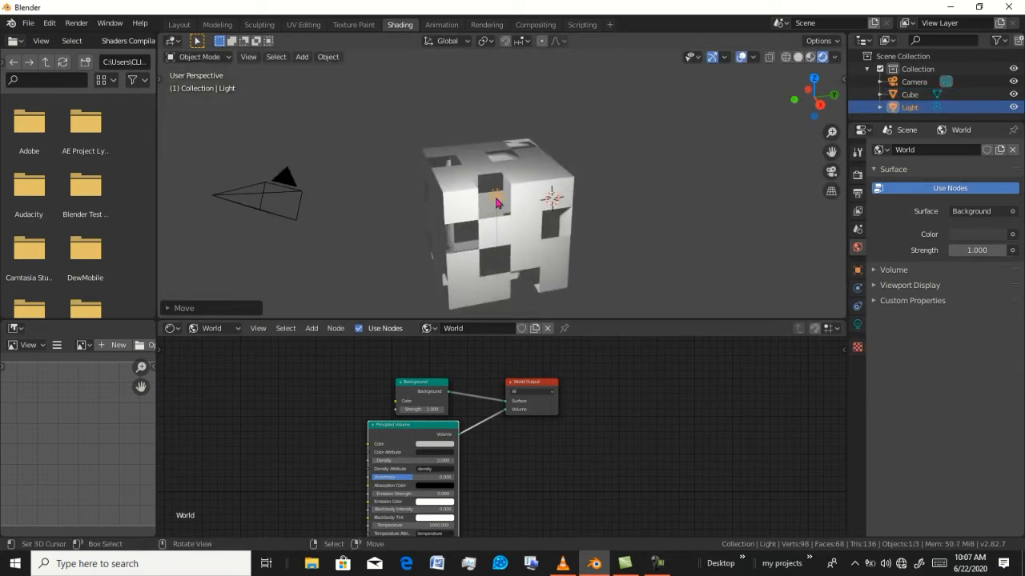
- Reposition the light from several viewing angles until it sits inside the perforated cube
scroll(464, 227, up, 2)
middle_drag(495, 199, 581, 163)
key(g)
click(486, 211)
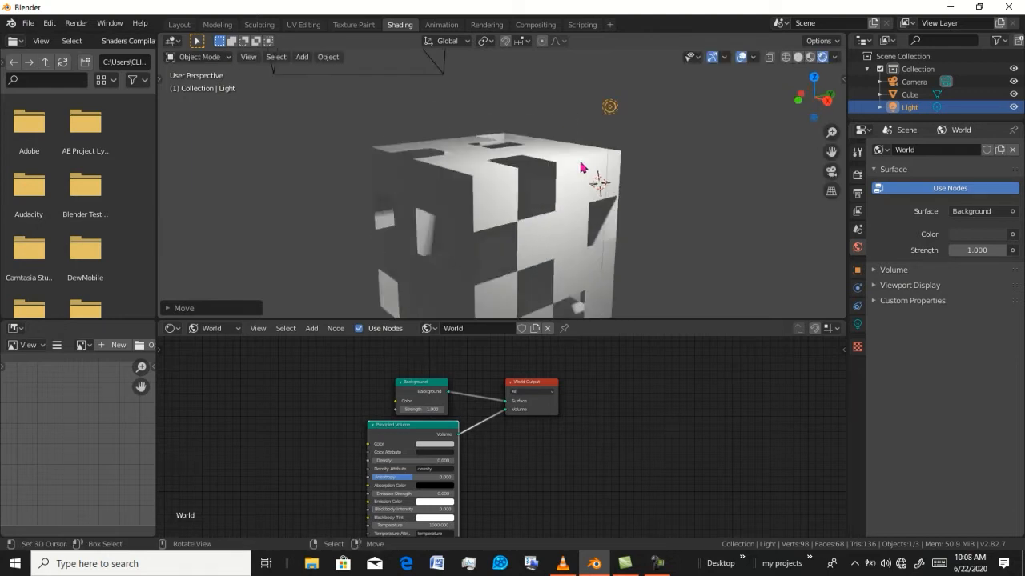
key(g)
click(522, 222)
middle_drag(525, 224, 591, 207)
key(g)
click(518, 245)
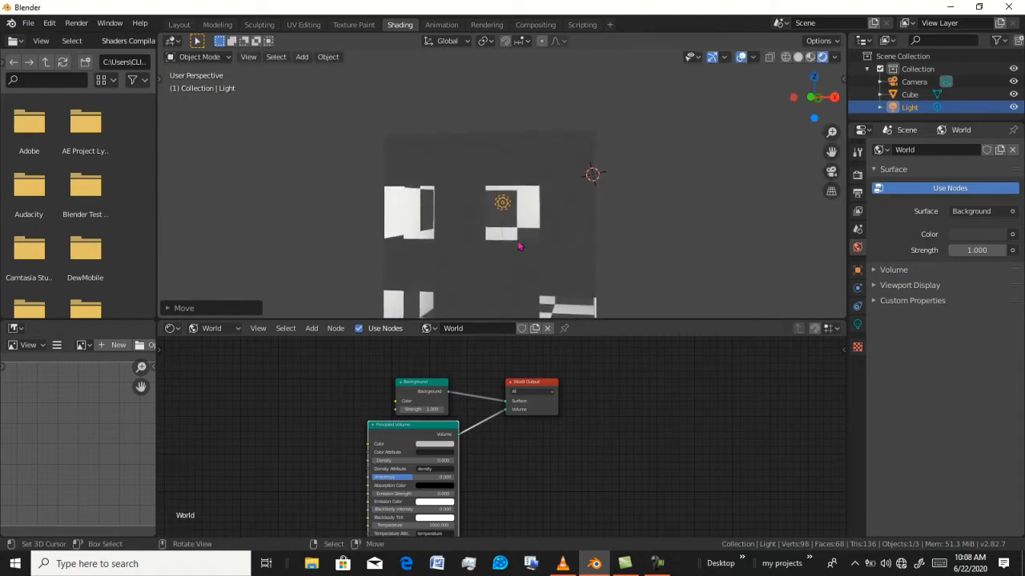
middle_drag(519, 245, 473, 247)
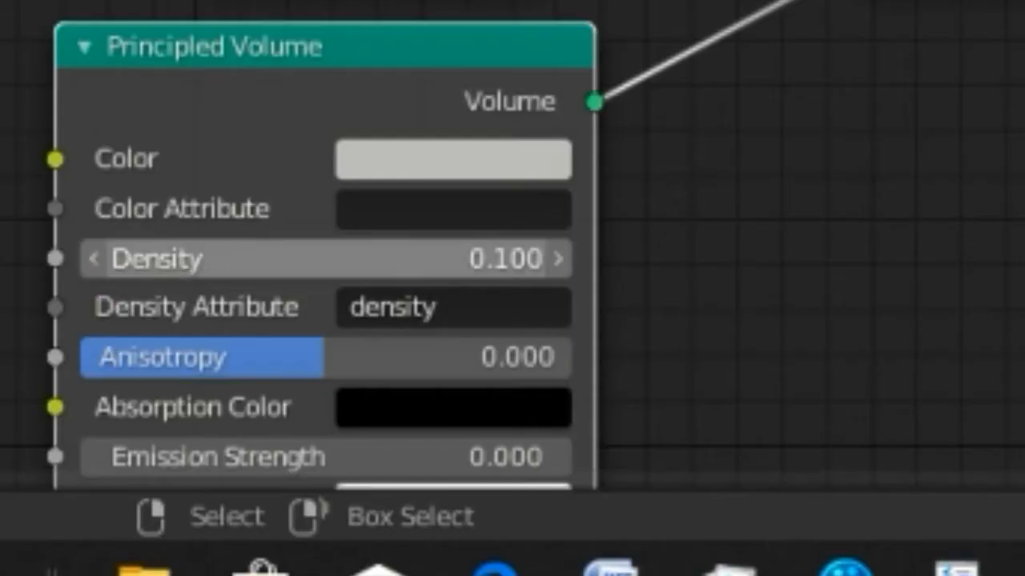
- Set the Principled Volume's density to 0.09
click(398, 460)
text(0.)
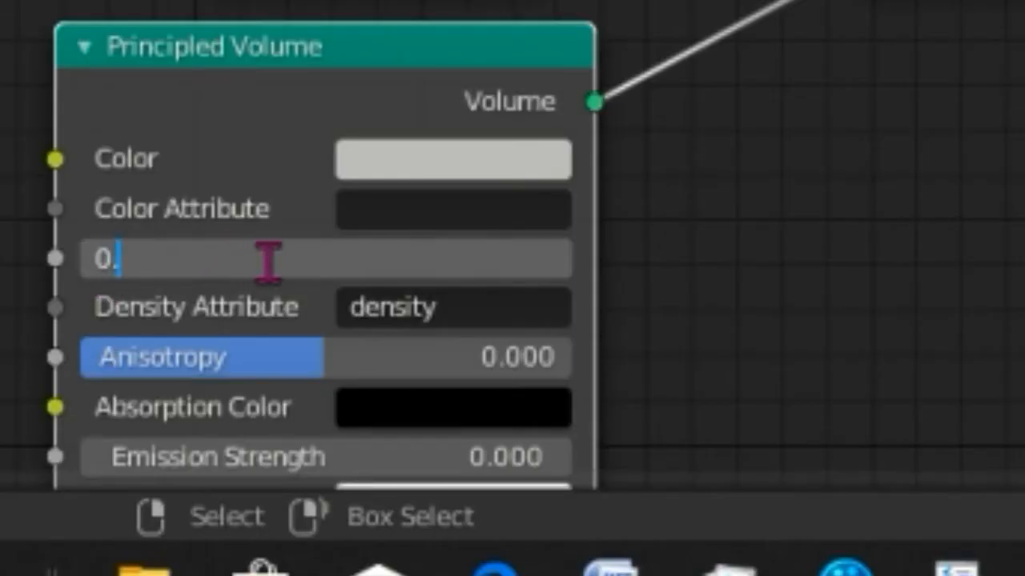
key(Return)
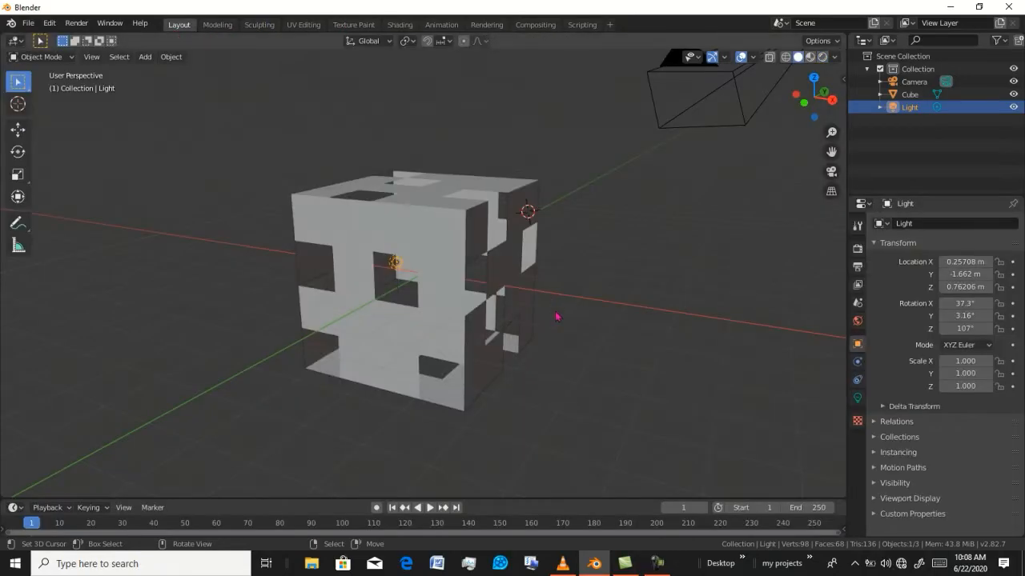
- Show the Layout viewport in Rendered shading and move the light along the Y axis to about -0.13 m
key(z)
click(821, 57)
click(19, 131)
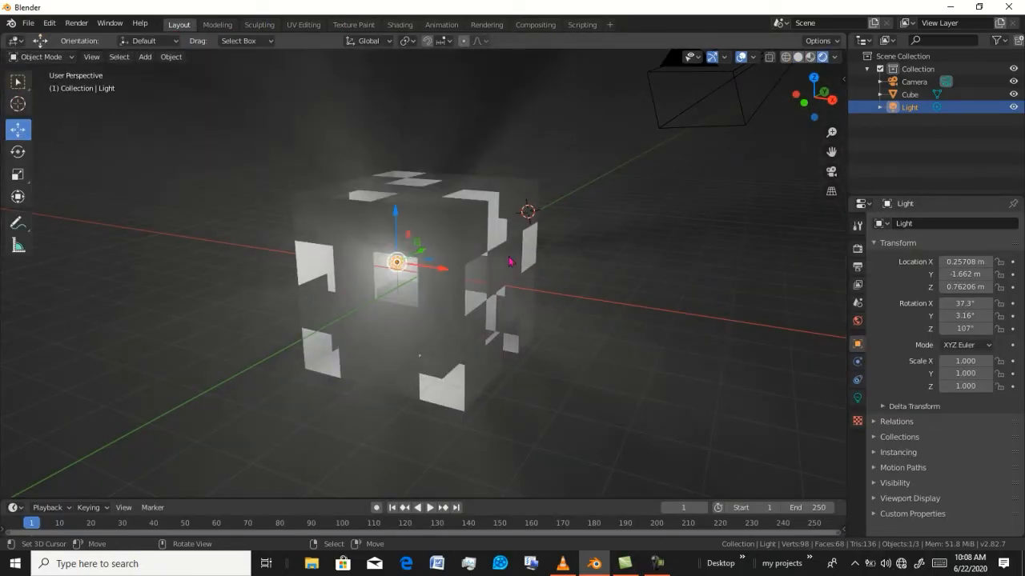
middle_drag(465, 295, 370, 251)
drag(405, 251, 460, 254)
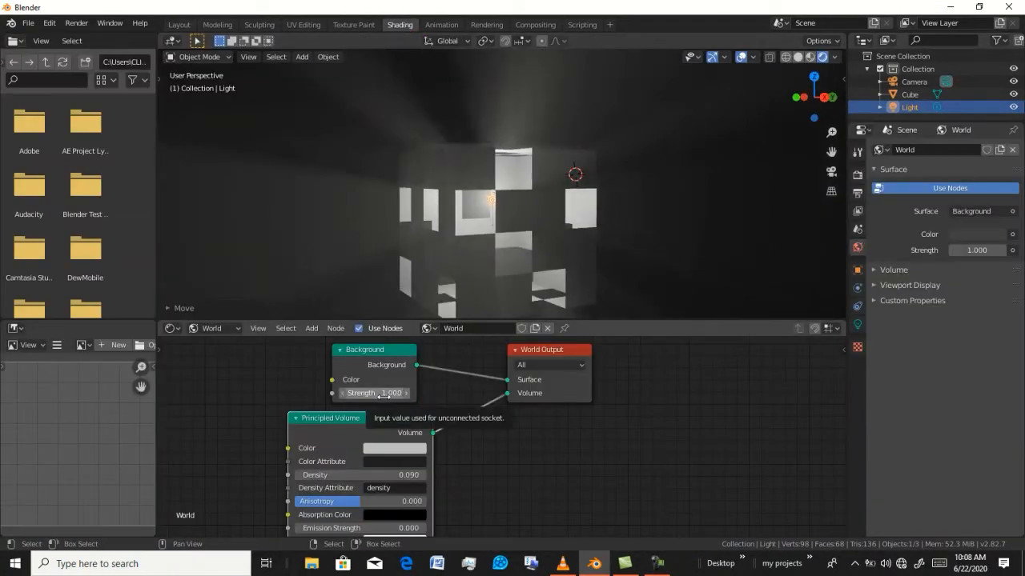
- Darken the world background color to black and return to the Layout workspace
click(975, 234)
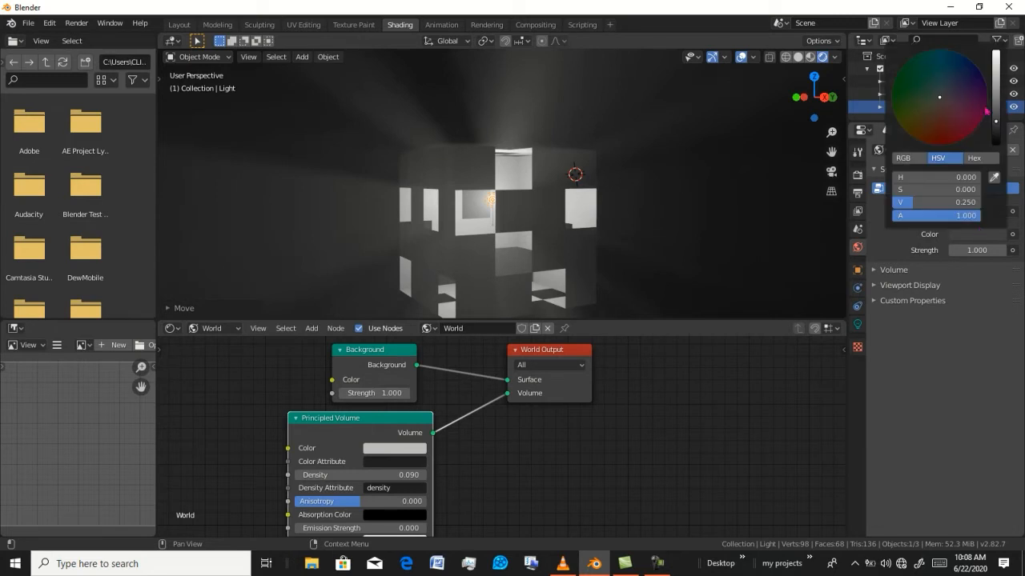
click(179, 24)
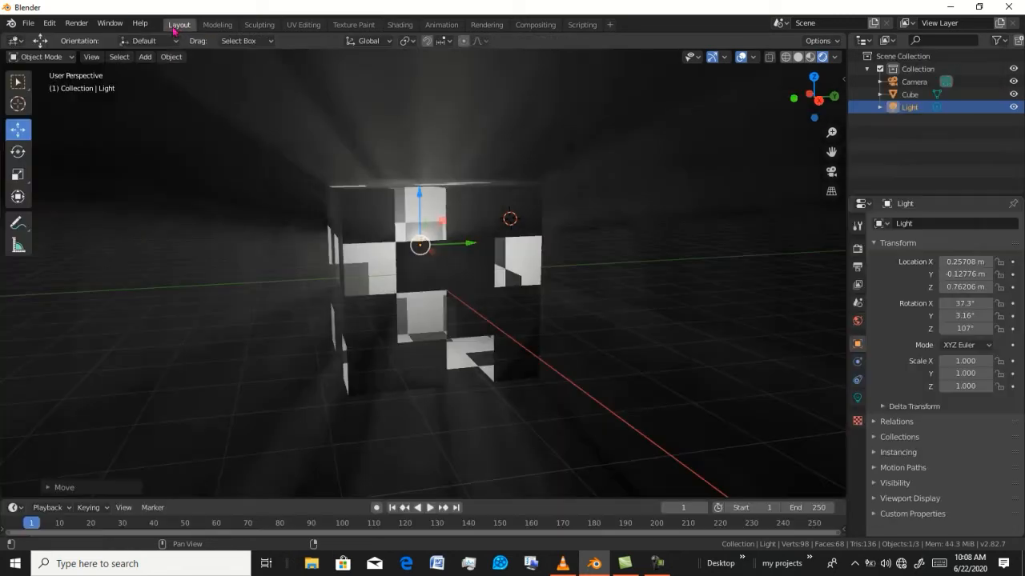
- Move the light along the X axis to about 0.02 m, near the cube's center
middle_drag(493, 289, 439, 387)
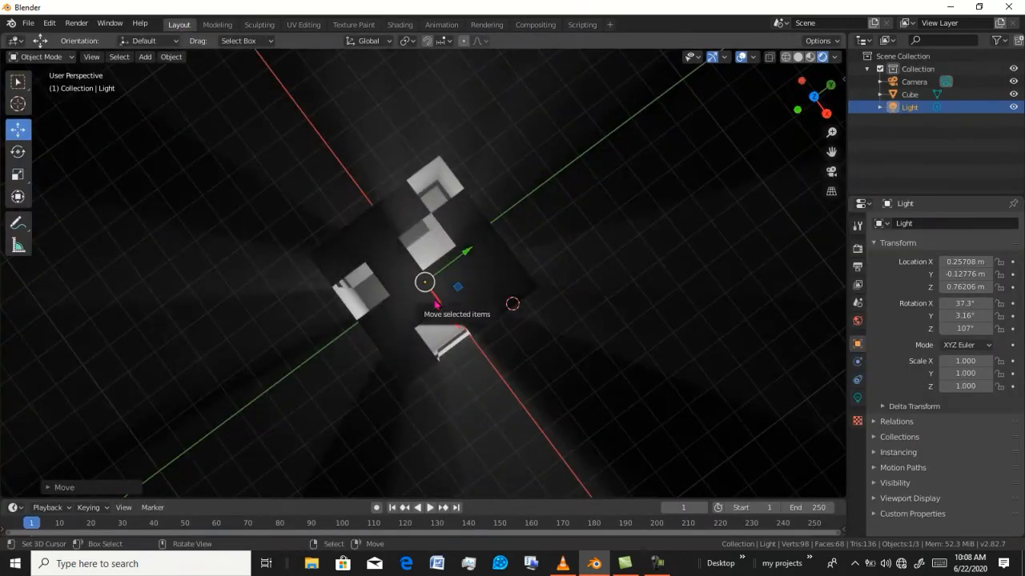
drag(436, 305, 430, 297)
middle_drag(433, 297, 506, 124)
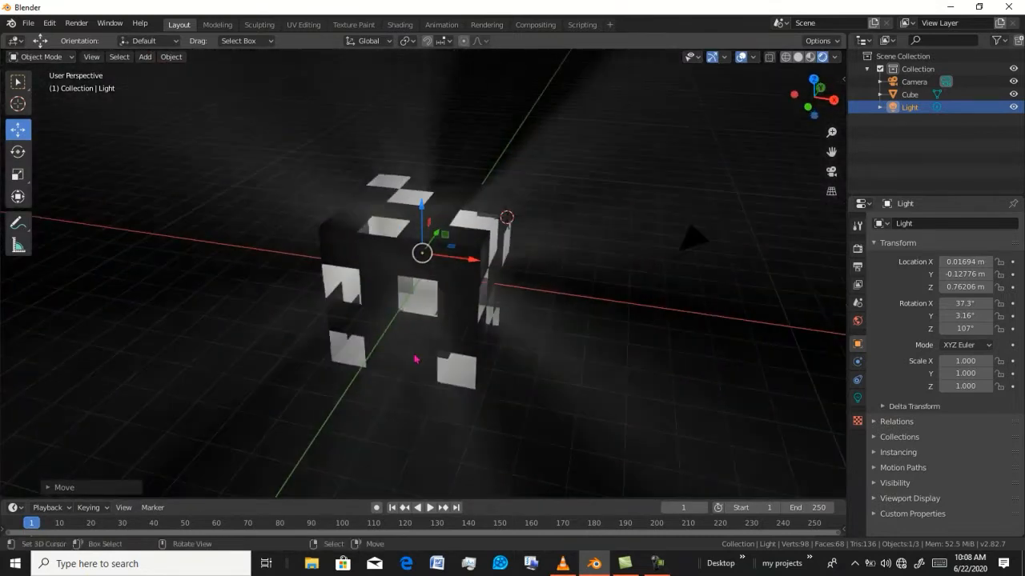
- Try different colors for the point light and settle on a bright cyan blue
middle_drag(416, 359, 448, 336)
click(858, 398)
click(972, 293)
click(948, 129)
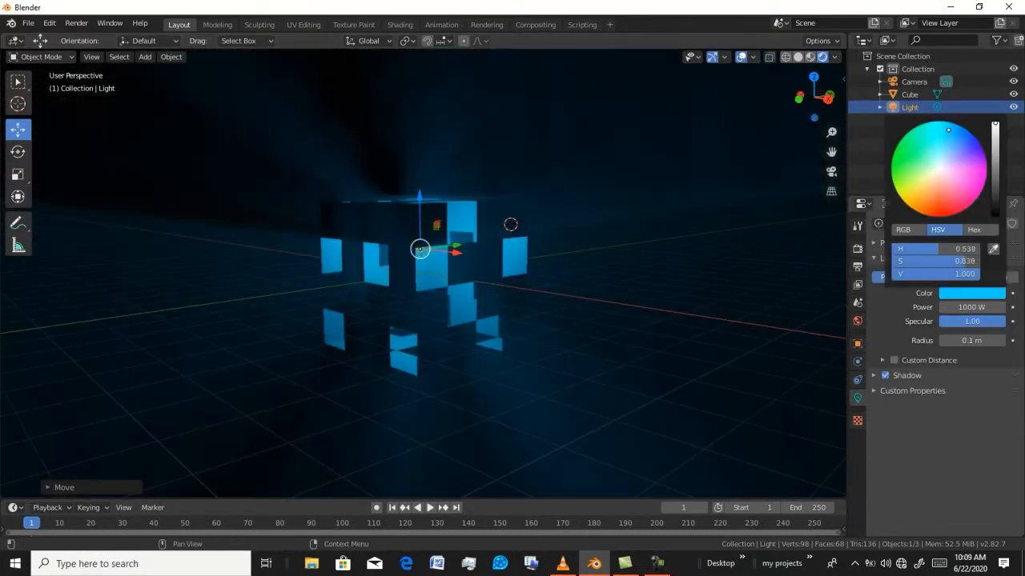
drag(951, 133, 955, 154)
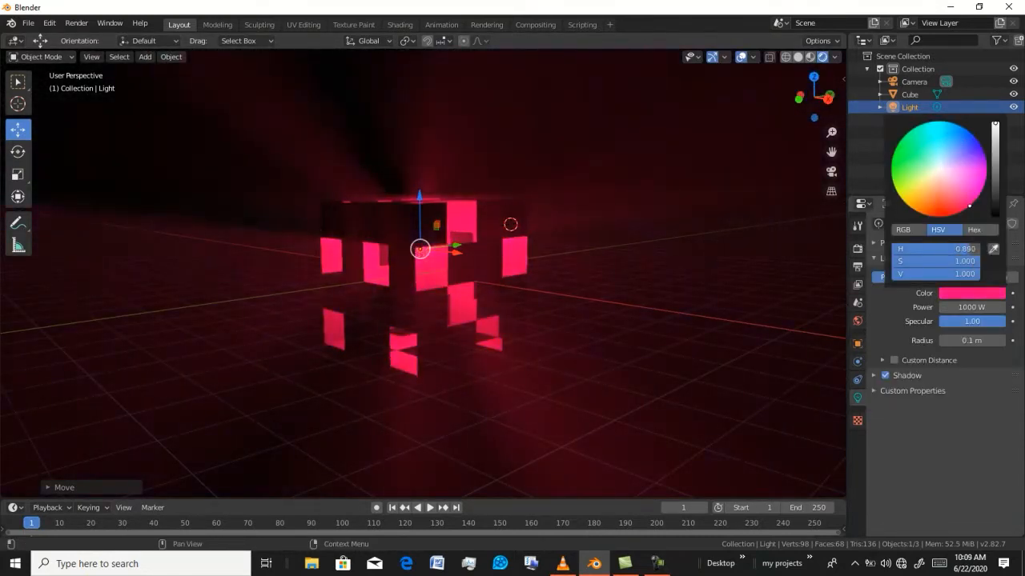
mouse_move(968, 202)
mouse_down()
mouse_move(942, 166)
mouse_move(952, 123)
mouse_up()
- Insert a keyframe for the light's power at 1000 W
middle_drag(526, 256, 389, 297)
scroll(326, 295, up, 5)
middle_drag(326, 295, 569, 302)
scroll(633, 251, down, 4)
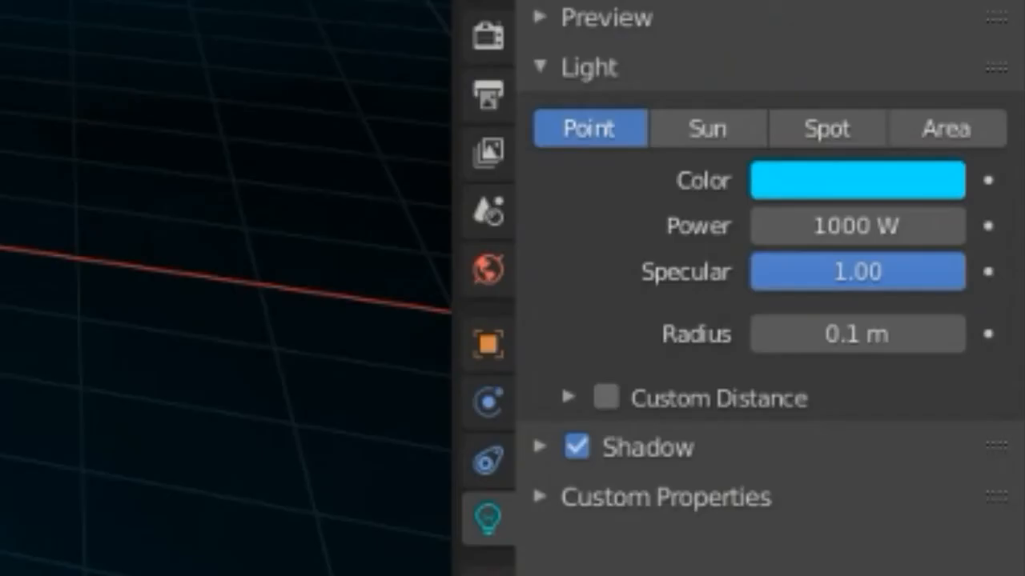
right_click(921, 225)
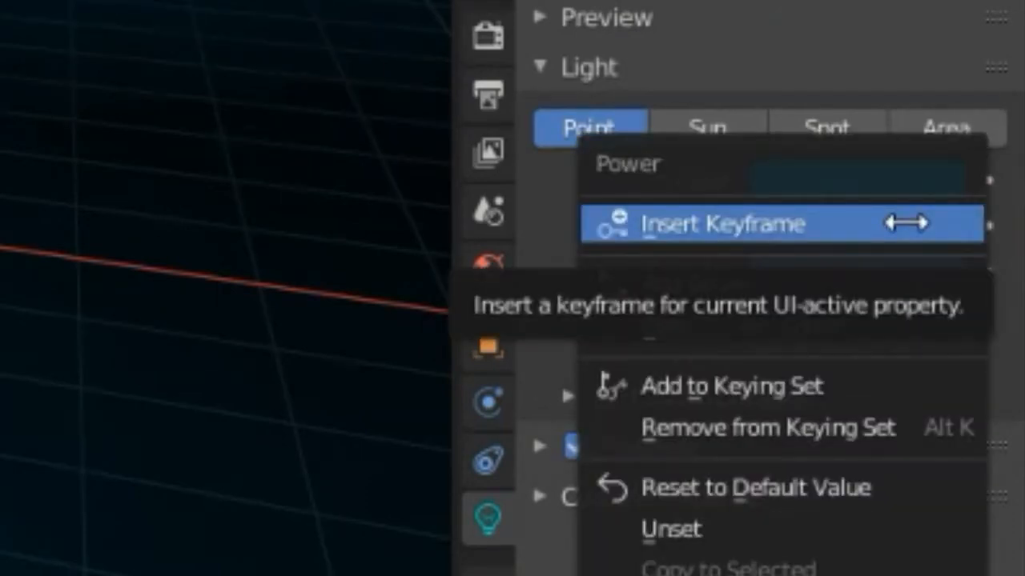
click(905, 223)
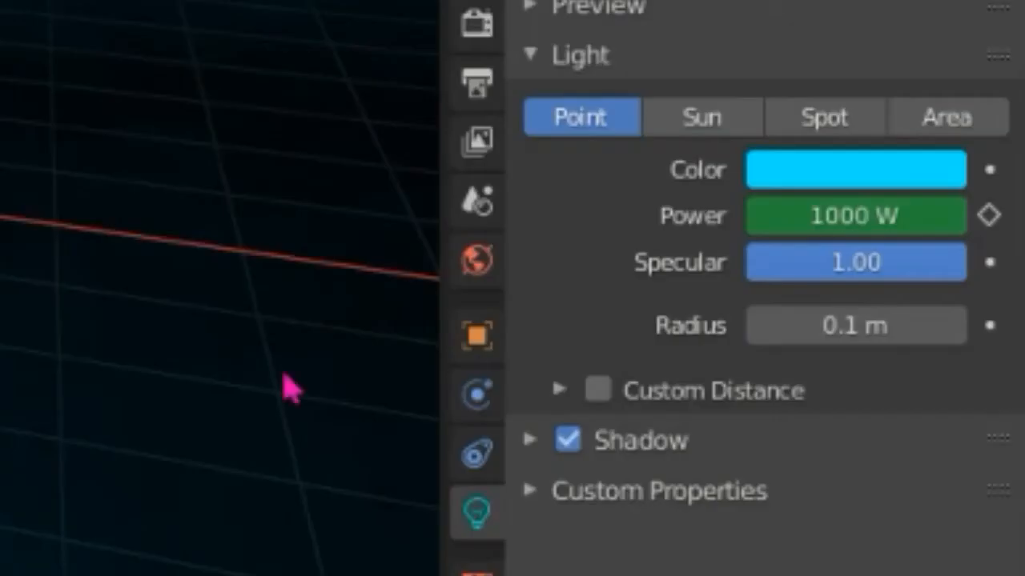
- Set the light's power to 0 W, insert a keyframe for it, and play back the animation
click(979, 309)
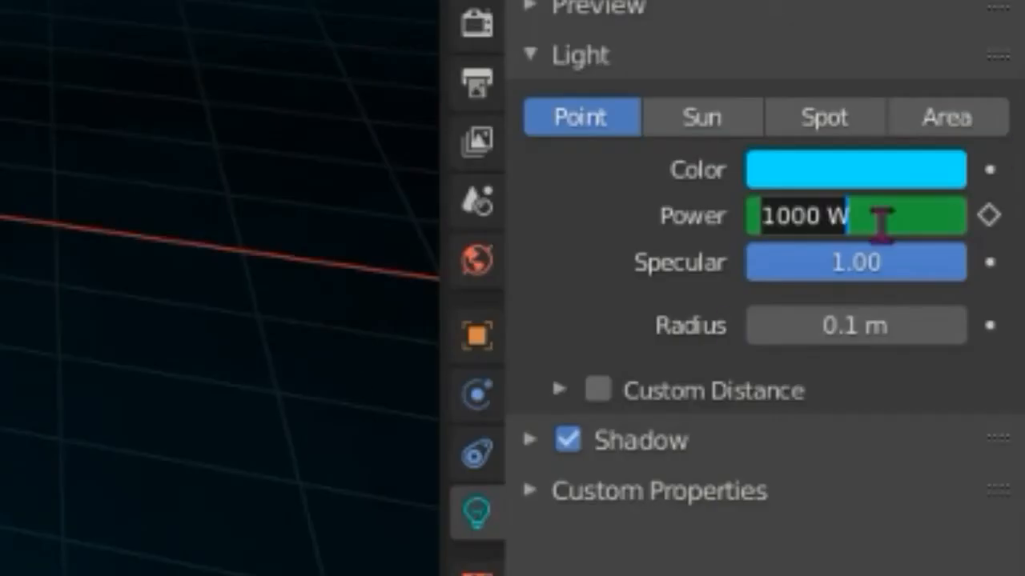
text(0)
key(Return)
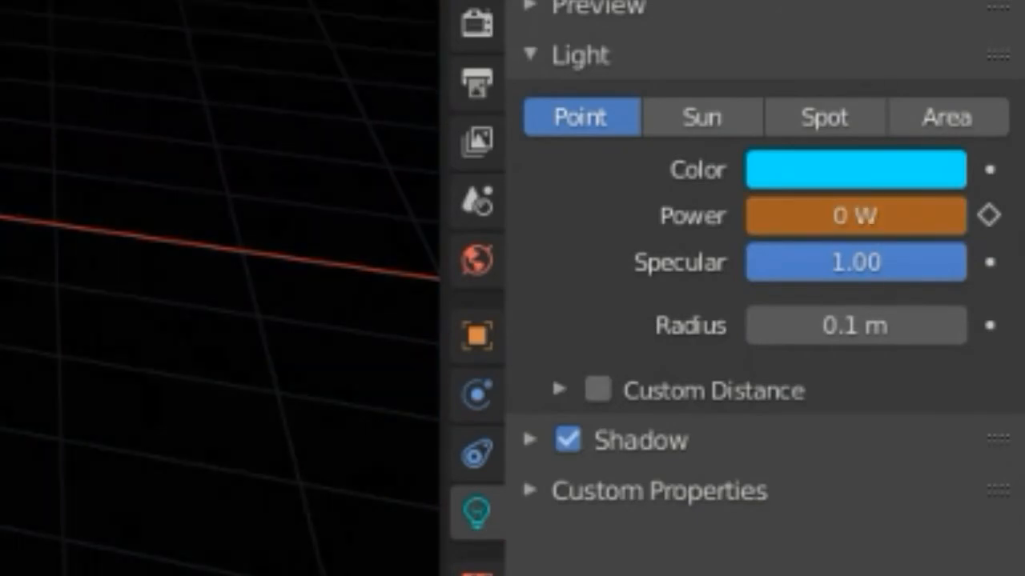
right_click(881, 200)
click(869, 197)
key(space)
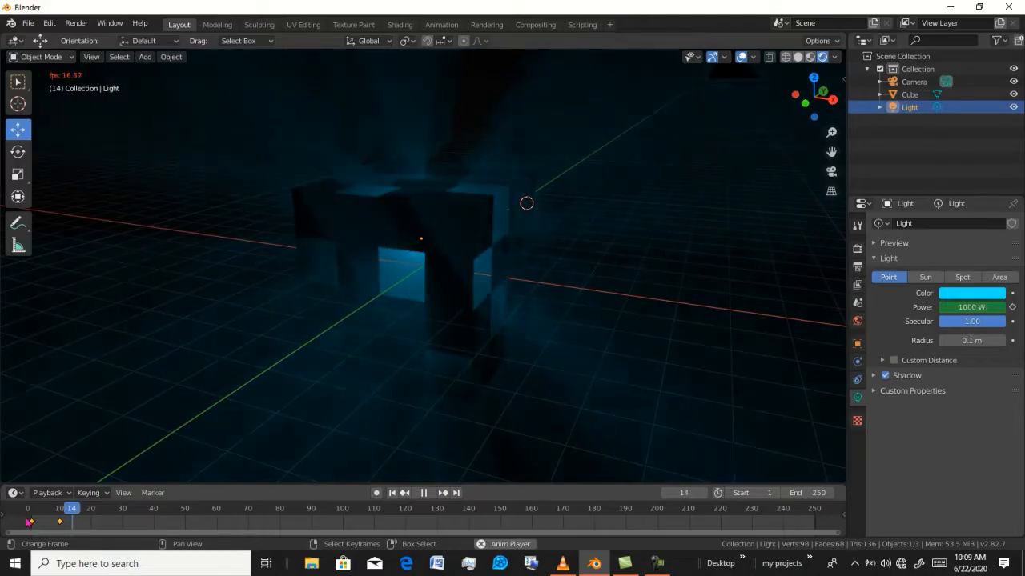
key(space)
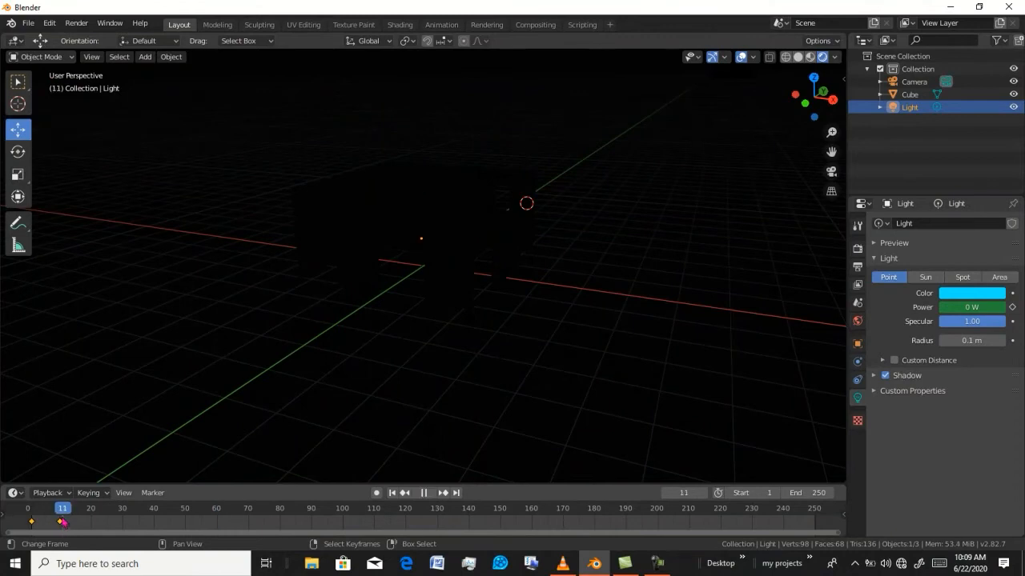
- Play back the animation to check how the light fades between its first two power keyframes
drag(60, 521, 72, 518)
key(space)
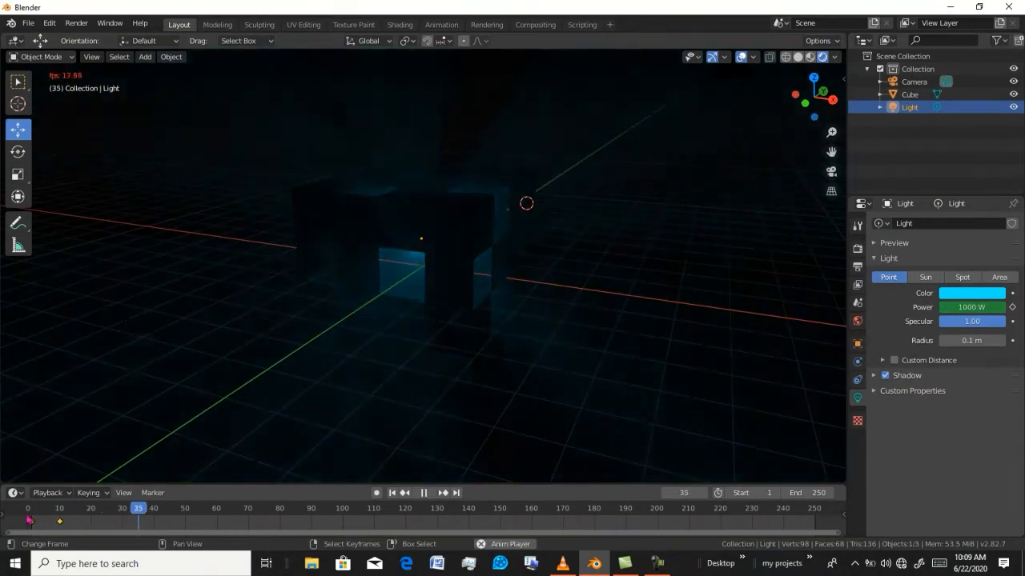
key(space)
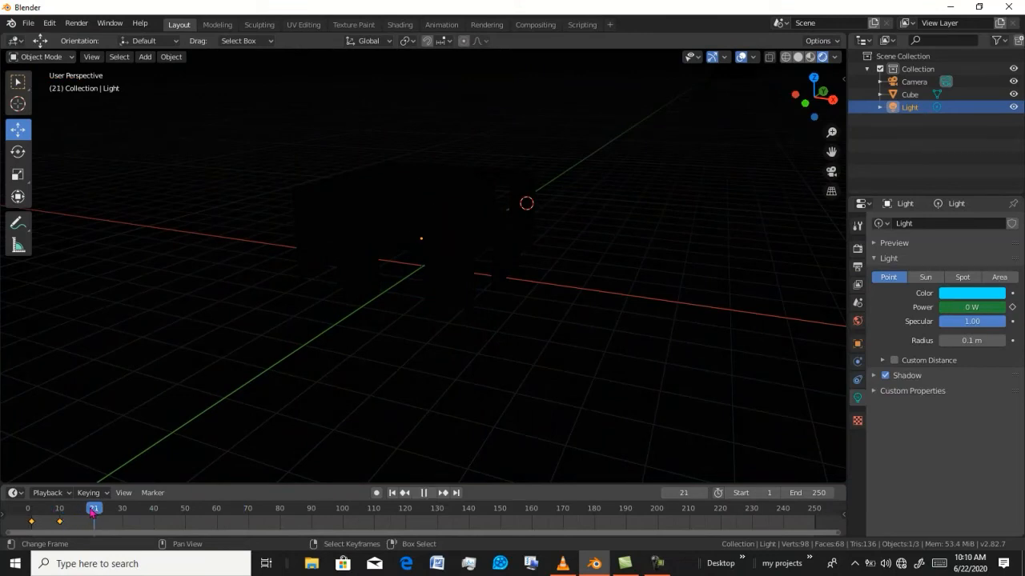
- Set the light's power to 1000 W at frame 20 and insert a keyframe for it
click(971, 308)
text(100)
key(Return)
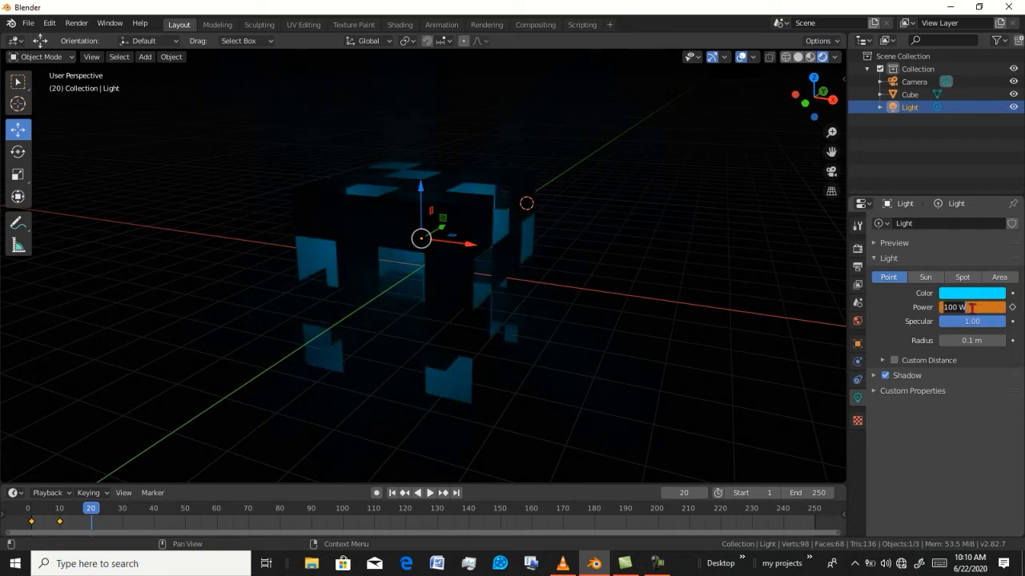
right_click(972, 308)
click(972, 307)
- Keyframe the light's power at 0 W on frame 30 and at 1000 W on frame 40
key(Up)
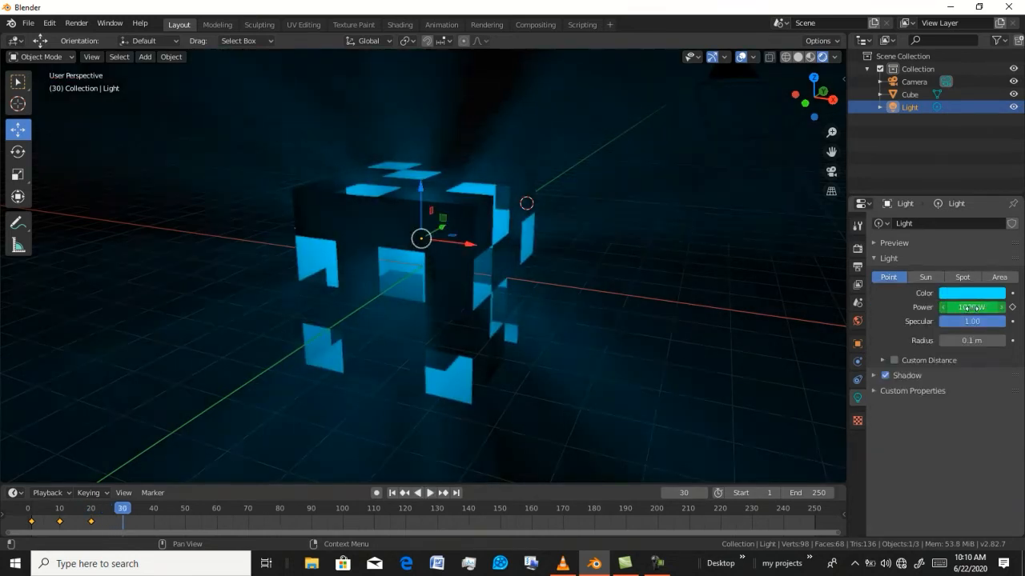
key(Return)
right_click(972, 308)
click(972, 309)
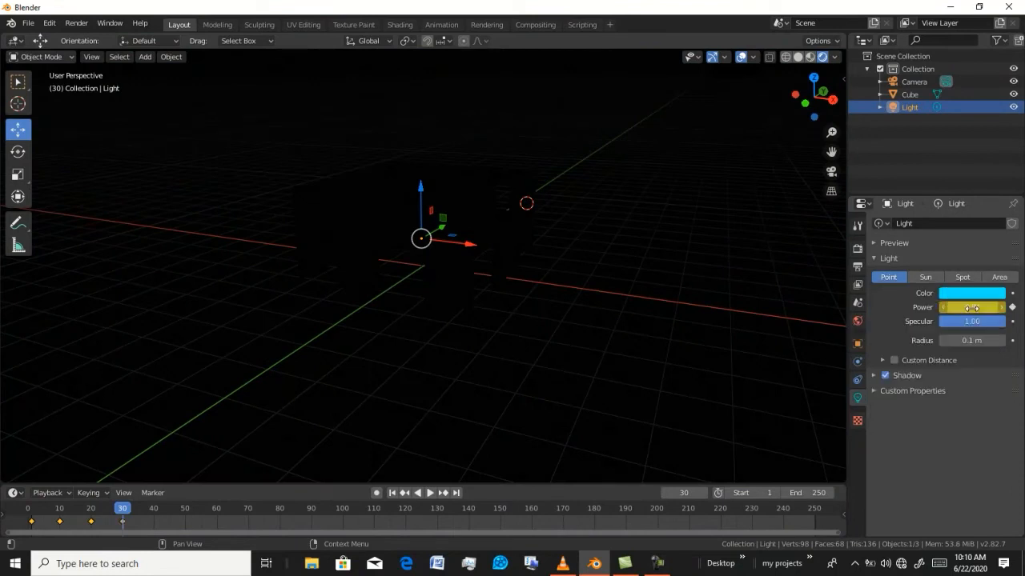
click(157, 510)
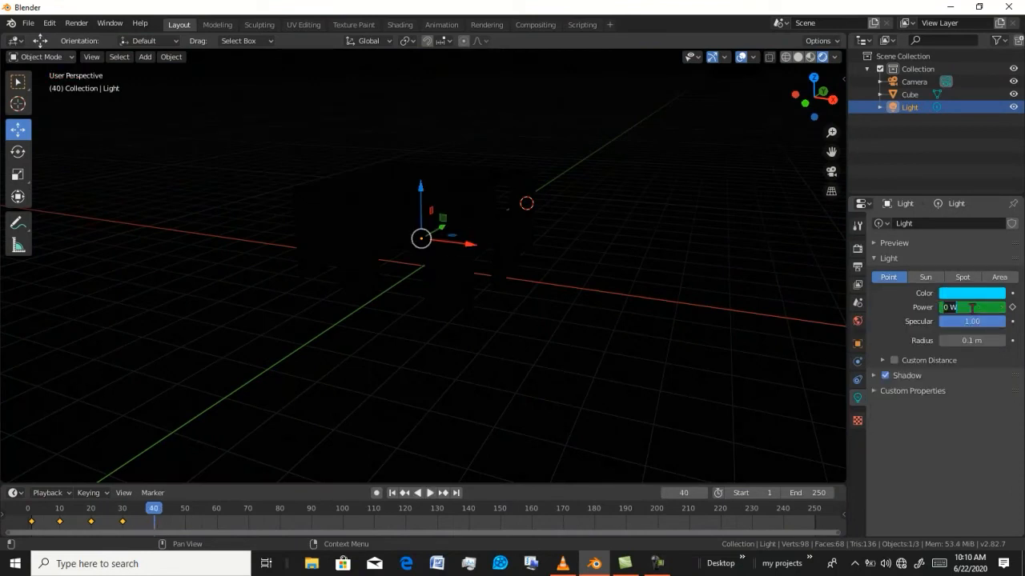
click(972, 308)
text(100)
key(Return)
right_click(972, 308)
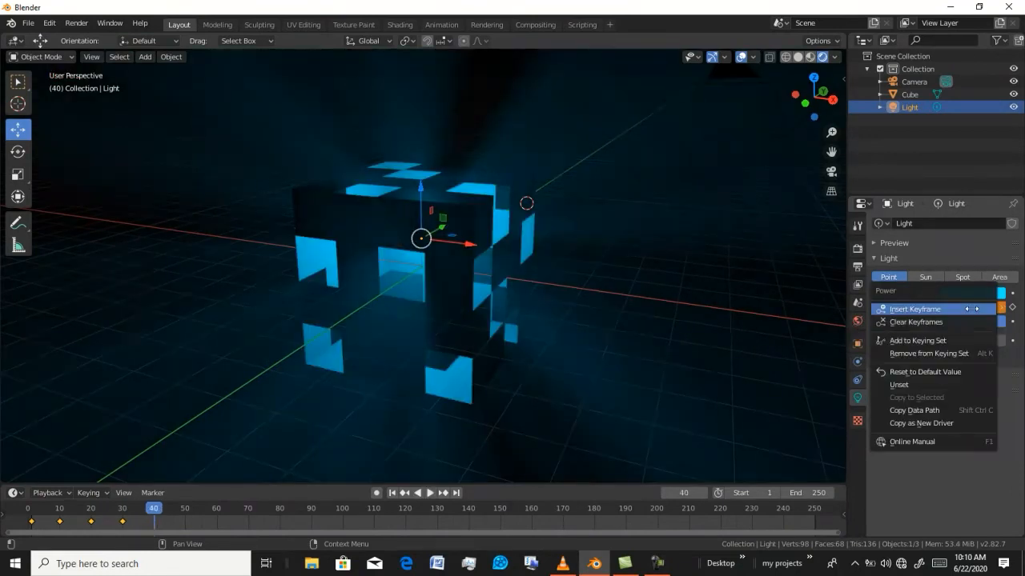
click(972, 309)
- Keyframe the light's power at 0 W on frame 50 and at 1000 W on frame 60
key(Up)
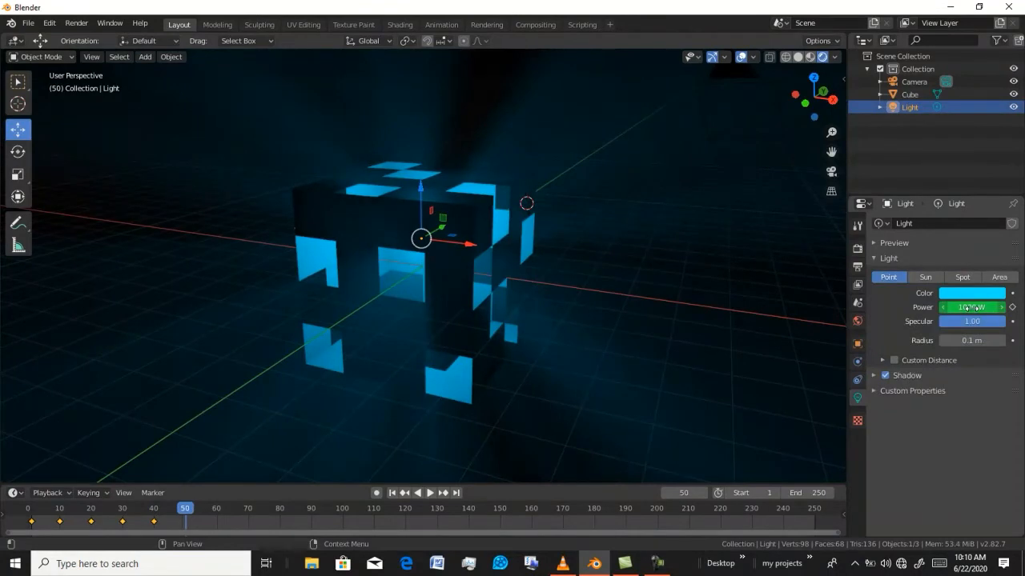
key(Return)
right_click(972, 308)
click(972, 309)
key(space)
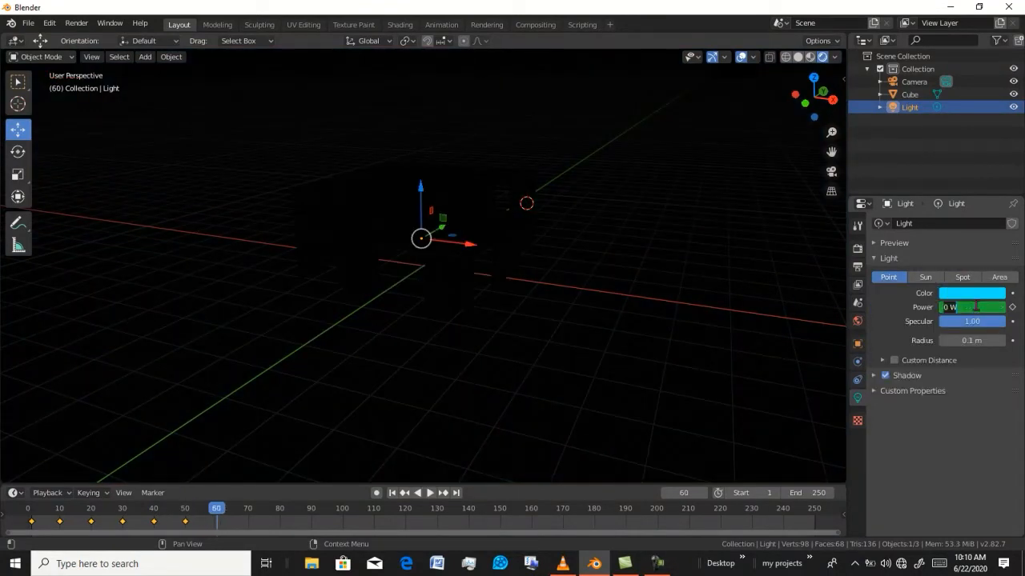
key(Return)
right_click(976, 308)
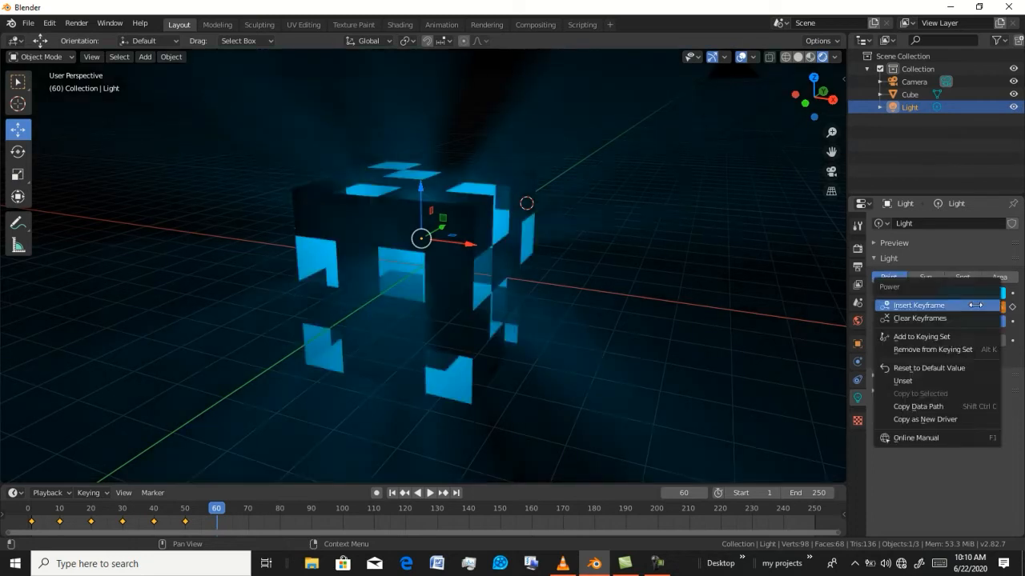
click(975, 307)
- Keyframe the light's power at 0 W on frame 70 and at 1000 W on frame 80
key(space)
key(space)
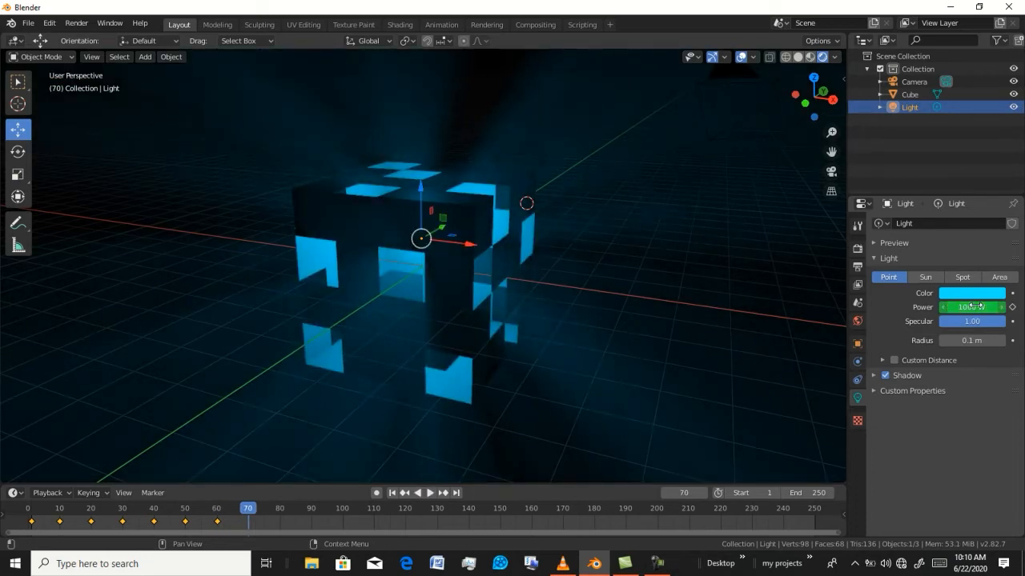
key(Return)
right_click(976, 307)
click(976, 307)
key(space)
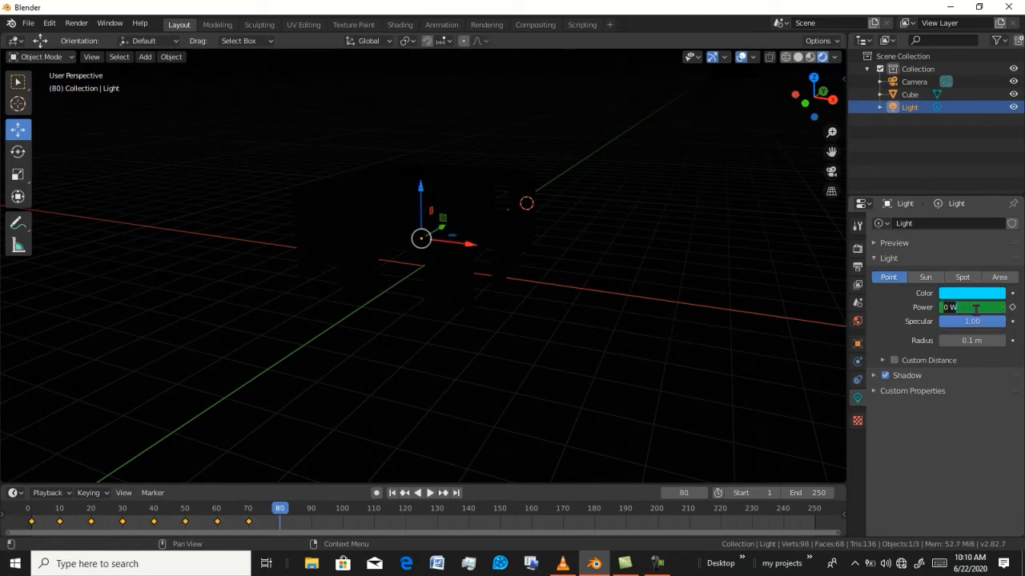
text(000)
key(Return)
right_click(975, 307)
click(976, 307)
- Keyframe the light's power at 0 W on frame 90 and at 1000 W on frame 100
key(space)
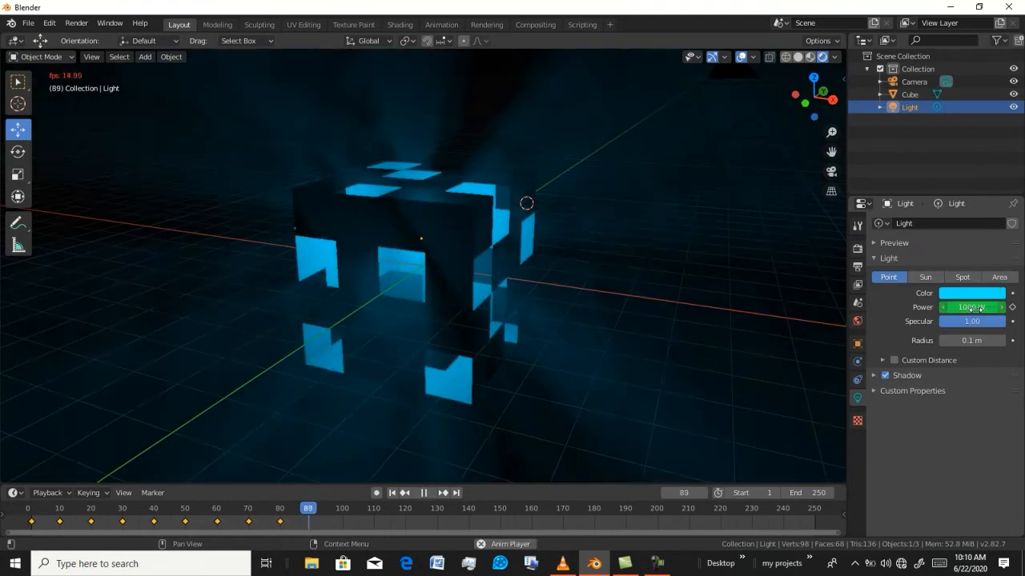
text(0)
key(Return)
right_click(975, 308)
click(976, 308)
key(space)
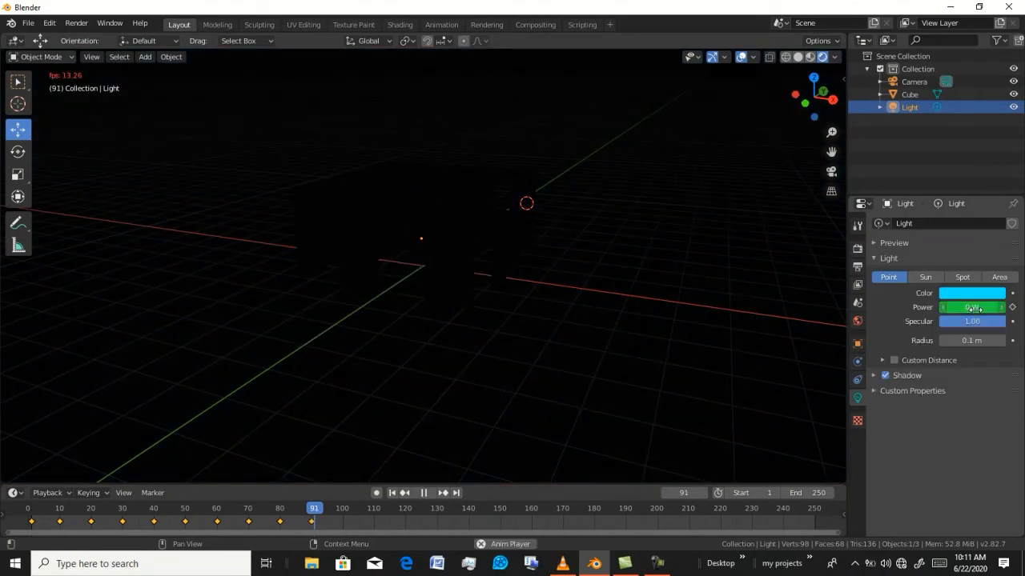
key(Left)
click(975, 309)
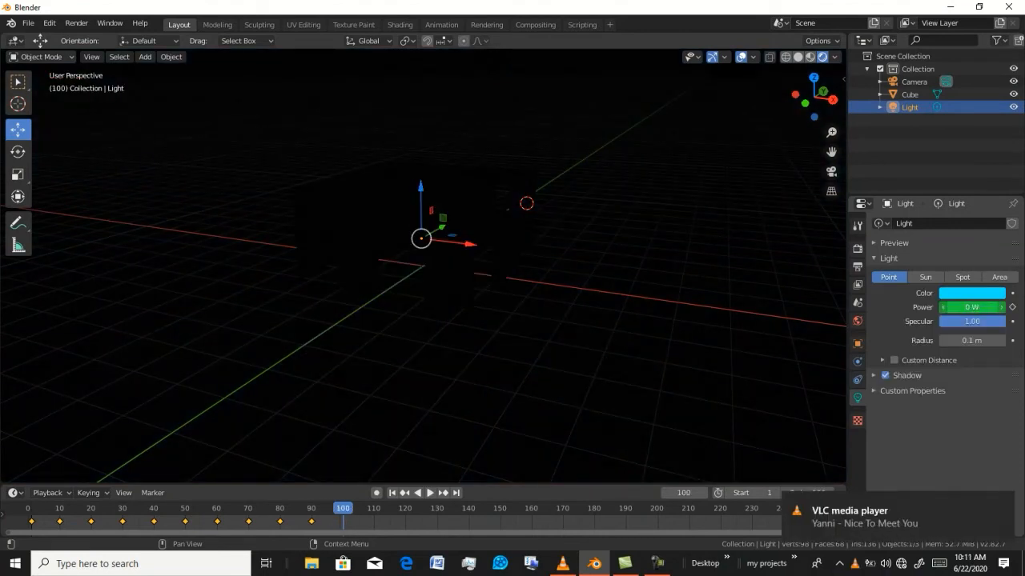
text(1000)
key(Return)
right_click(977, 307)
click(976, 308)
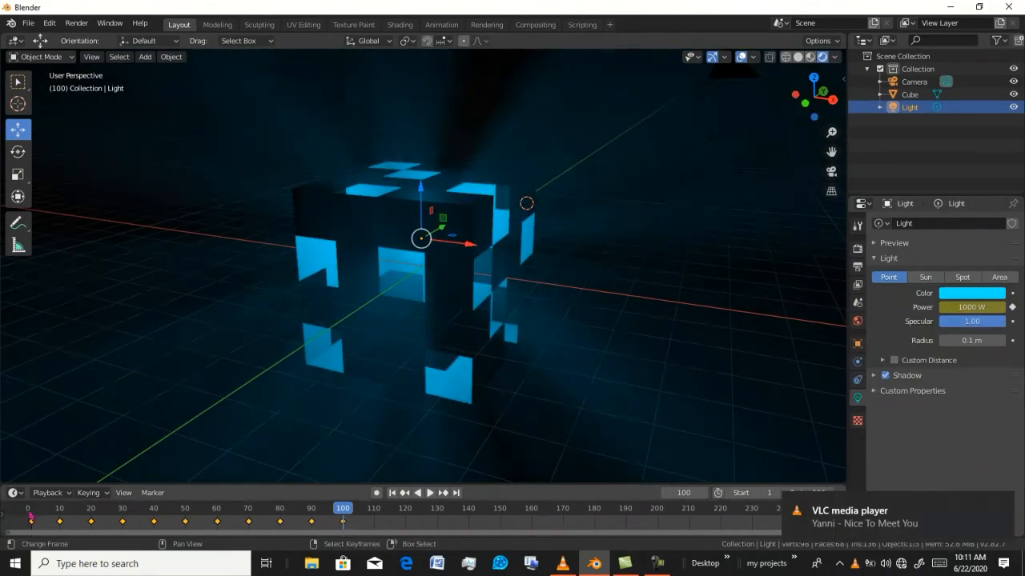
- Play back the flickering light animation from its start
key(shift+Left)
key(space)
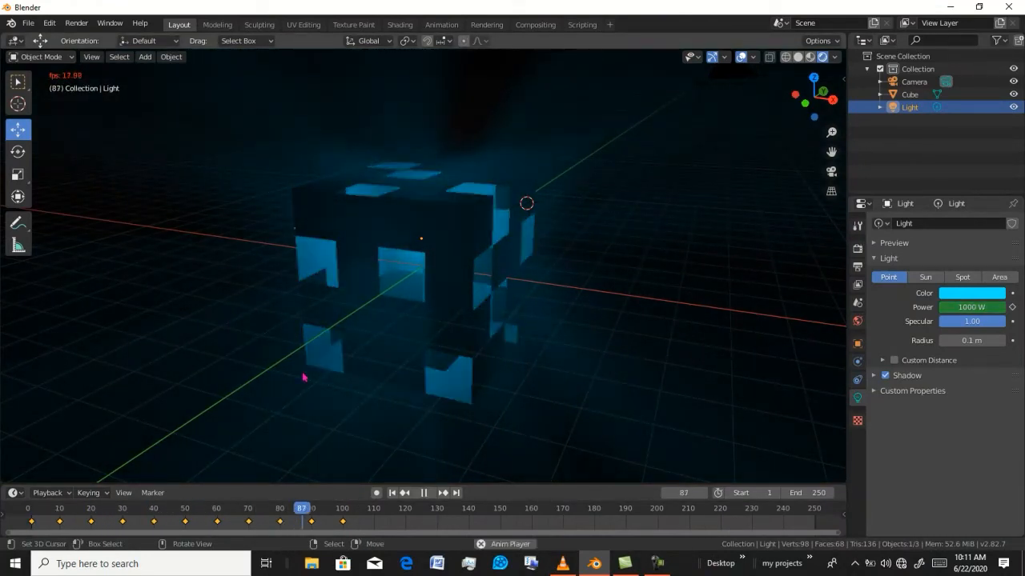
key(space)
- Go to frame 3 and duplicate the light twice, leaving both copies in the same place
click(62, 512)
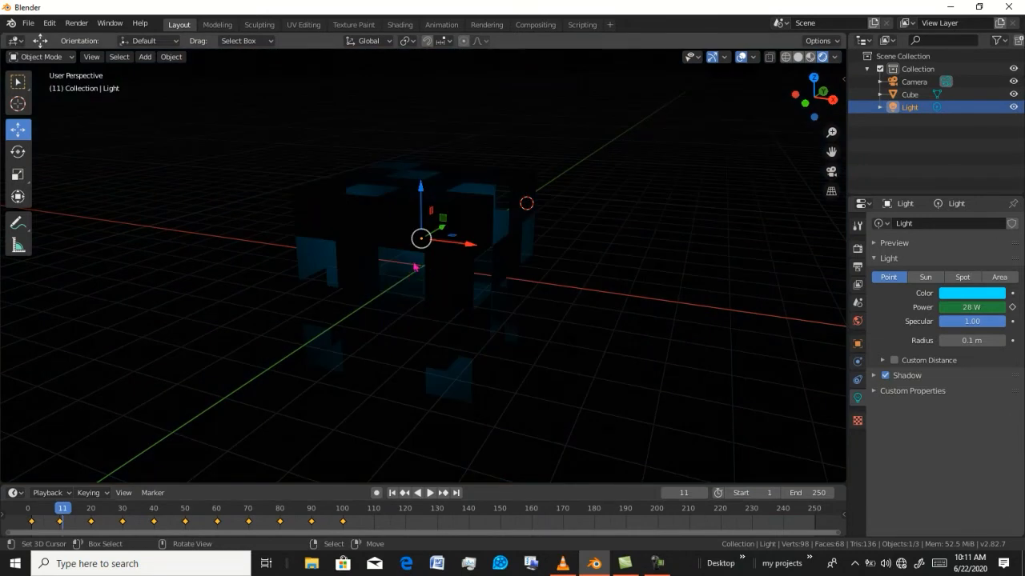
key(Left)
key(Left)
key(Left)
key(Left)
key(Left)
key(Left)
key(Left)
key(Left)
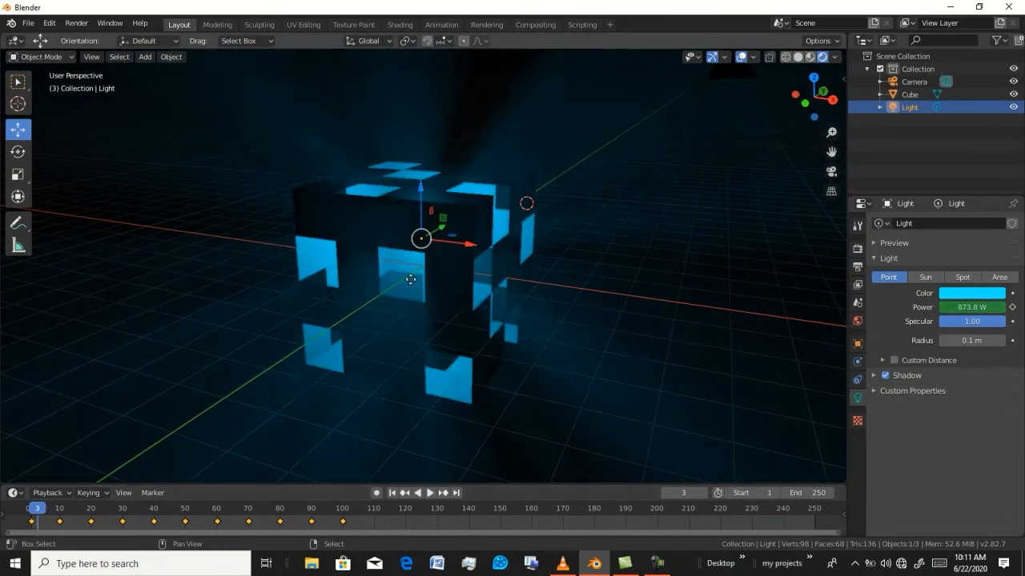
key(shift+d)
right_click(413, 285)
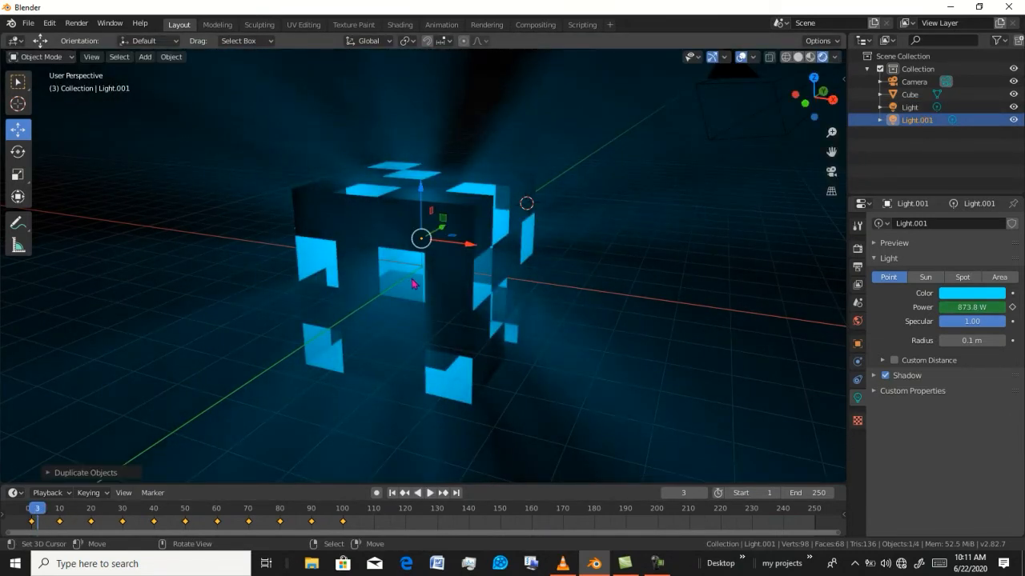
key(shift+d)
right_click(412, 285)
- Change the newest light's color to bright pink and shift all its keyframes about 4 frames later
click(971, 293)
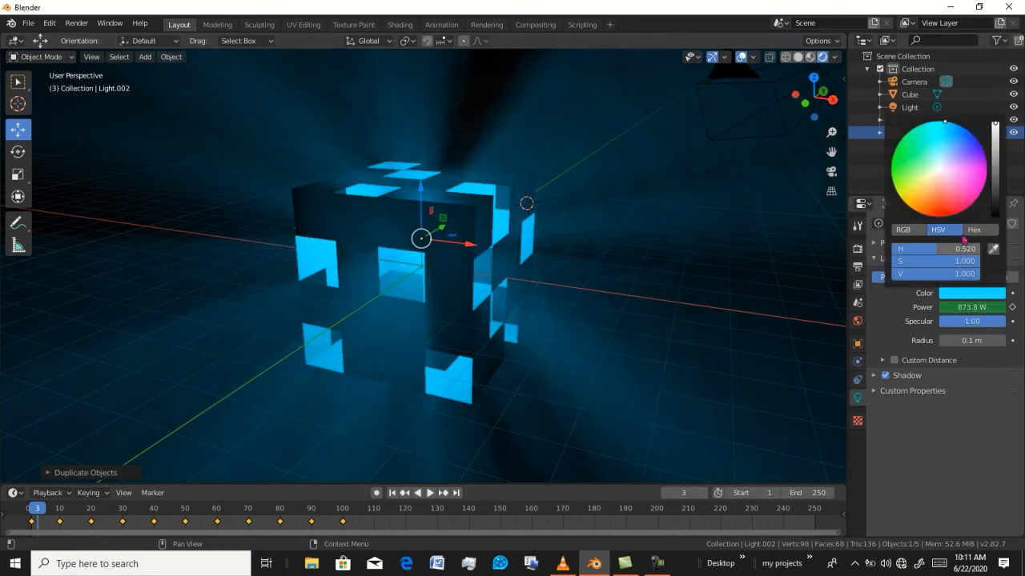
drag(956, 196, 960, 204)
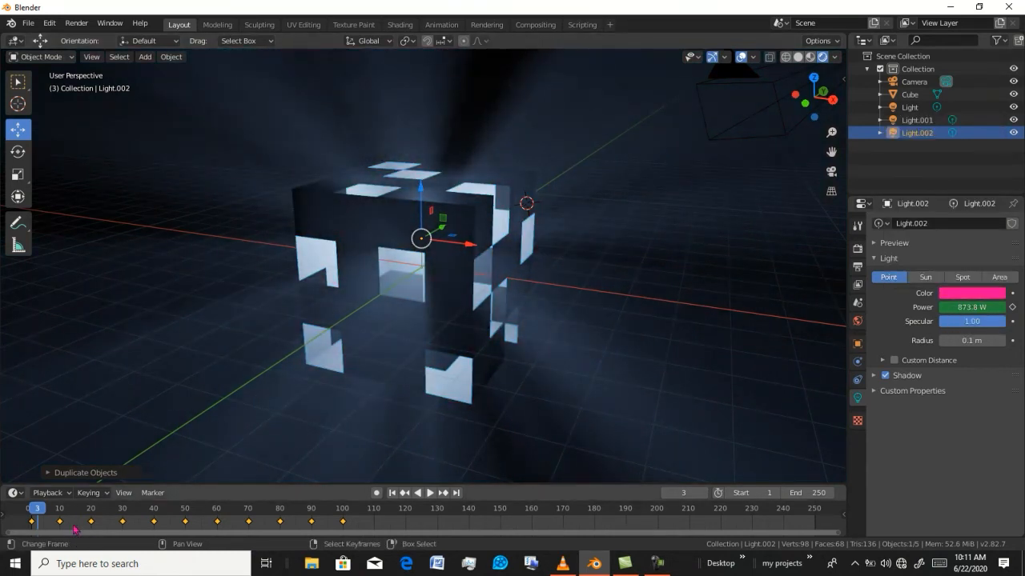
key(Left)
key(Left)
key(Left)
key(g)
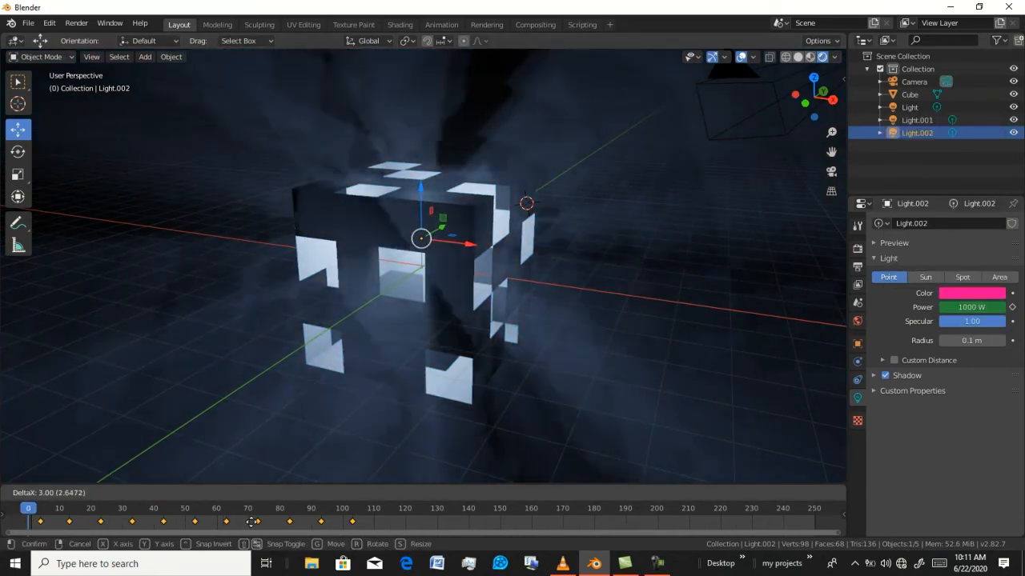
click(256, 522)
- Duplicate the pink light, keeping the copy in the same place
click(977, 298)
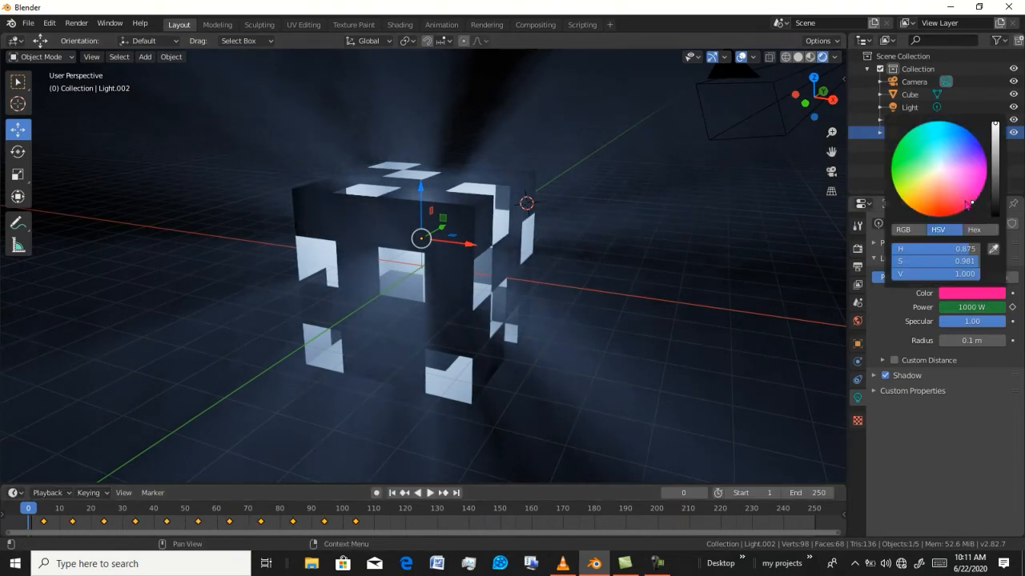
key(shift+d)
right_click(366, 373)
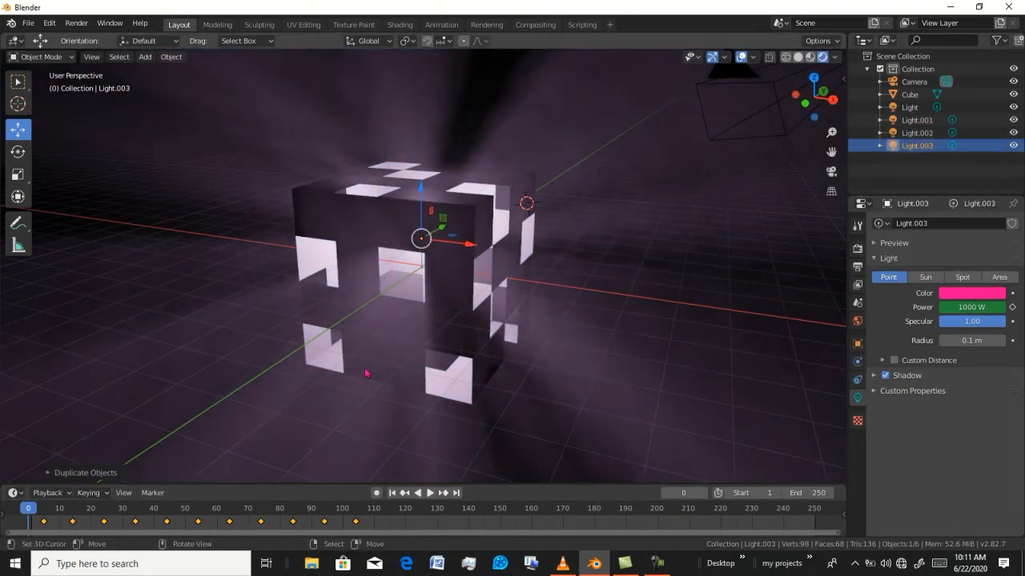
- Play back the animation to examine how the overlapping blue and pink lights alternate through the cube
key(space)
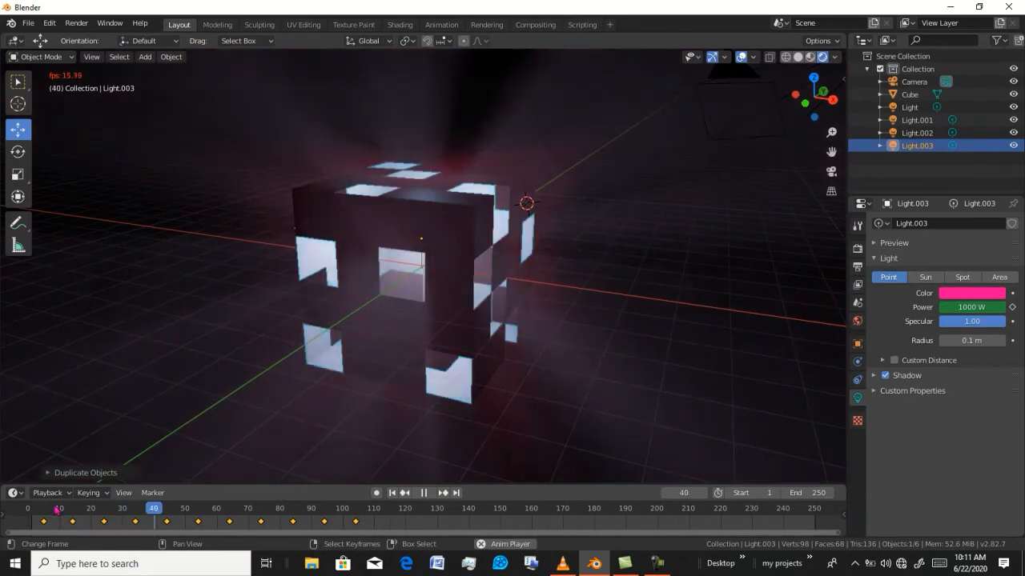
scroll(357, 342, down, 1)
middle_drag(343, 319, 415, 379)
key(space)
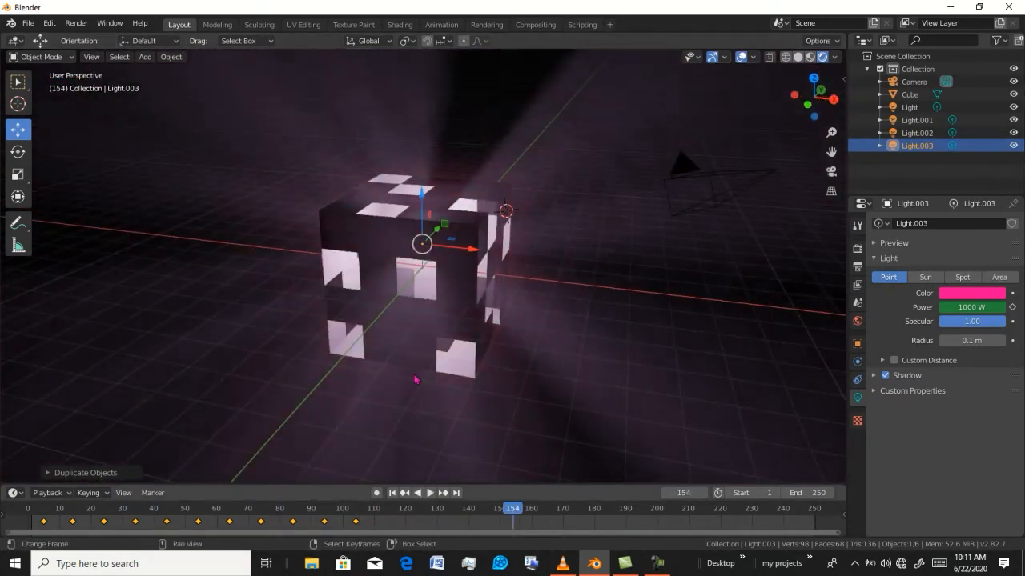
drag(37, 522, 29, 523)
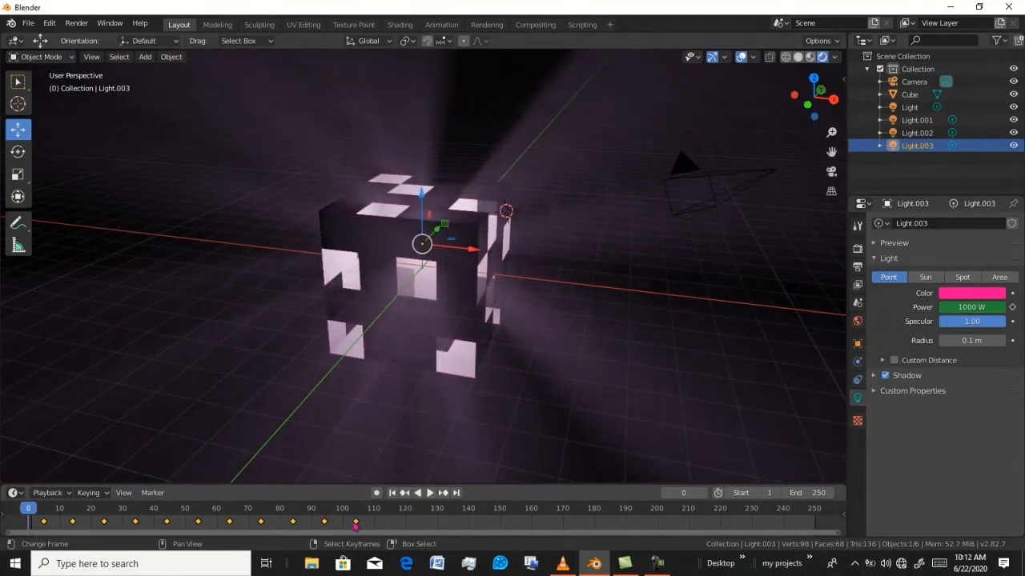
key(space)
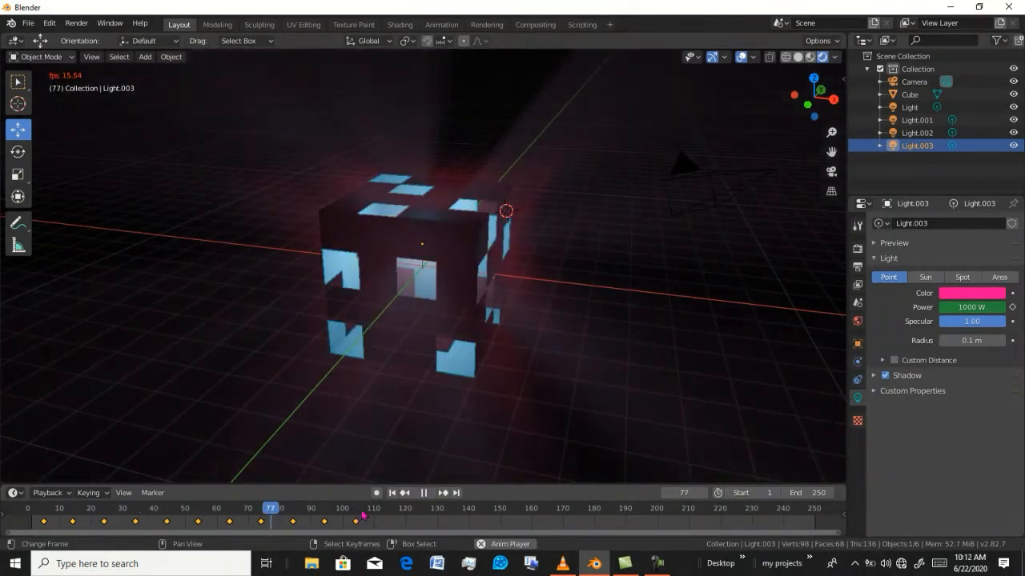
key(space)
- Keyframe the color of Light.003 as bright pink on frame 0 and as orange on frame 12
drag(125, 510, 28, 509)
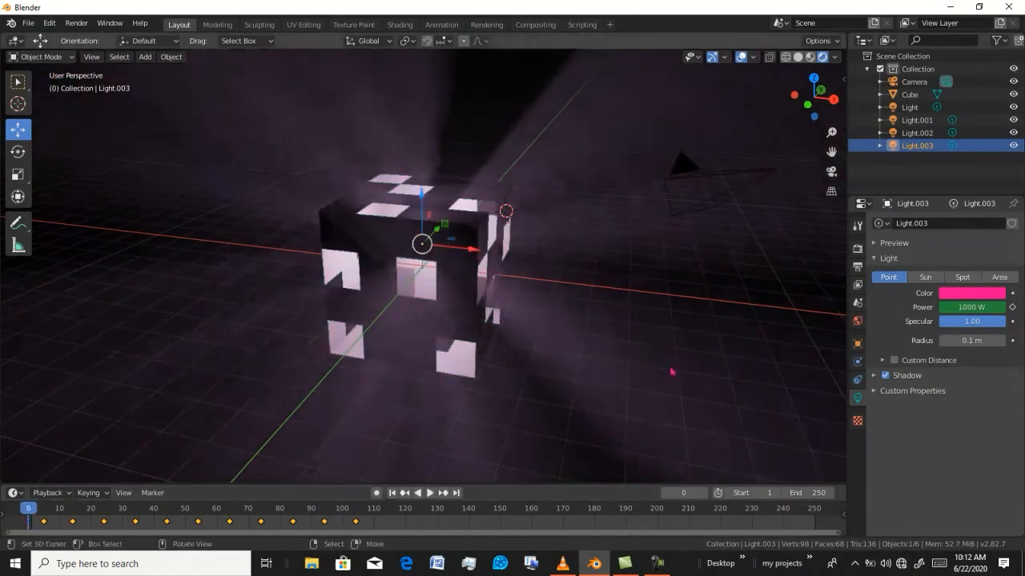
right_click(962, 296)
click(962, 294)
click(65, 509)
click(995, 294)
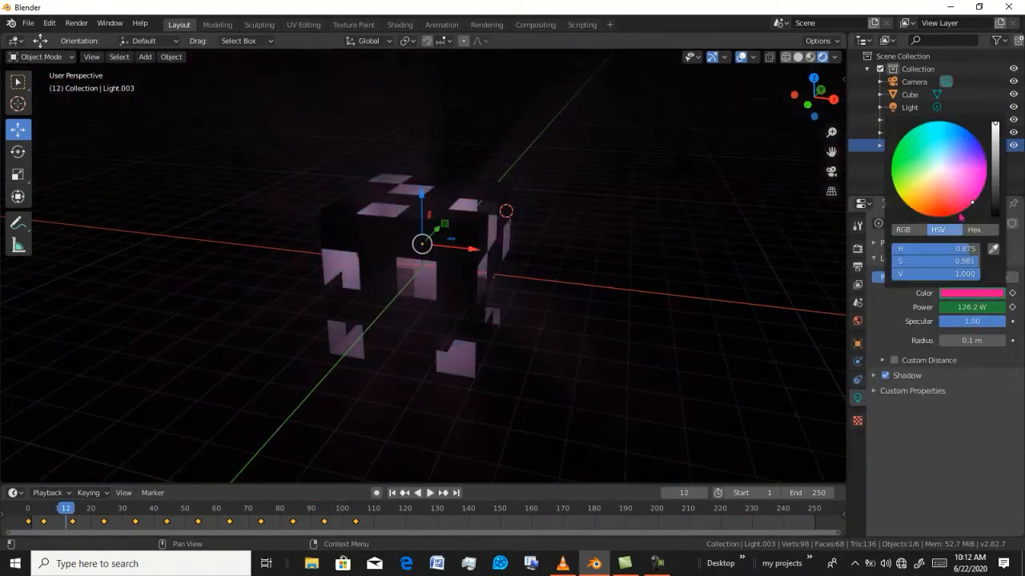
right_click(955, 296)
click(955, 296)
- Change the color of Light.003 to green at frame 28 and insert a color keyframe
key(space)
key(space)
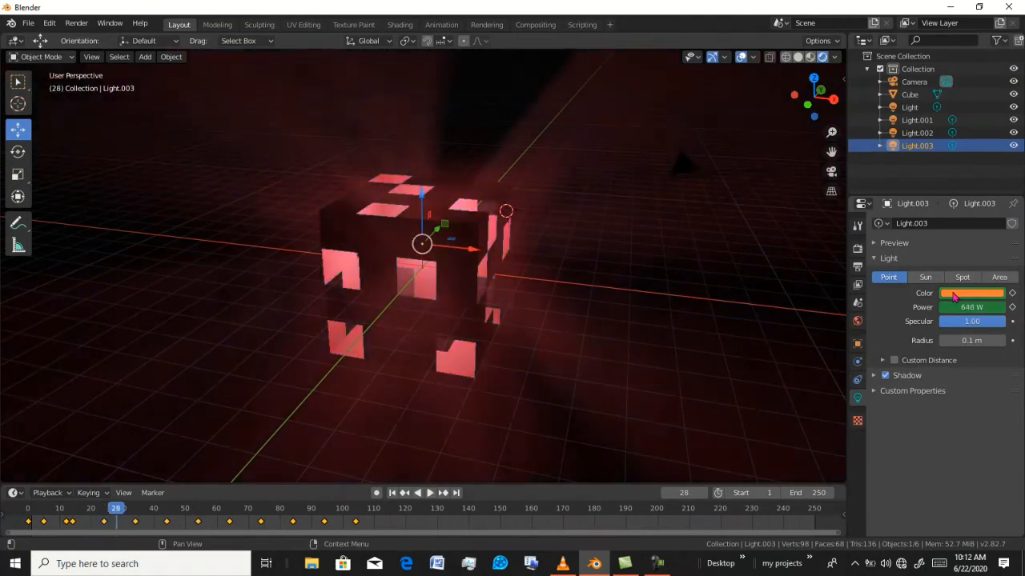
click(961, 295)
click(917, 153)
right_click(983, 296)
click(983, 292)
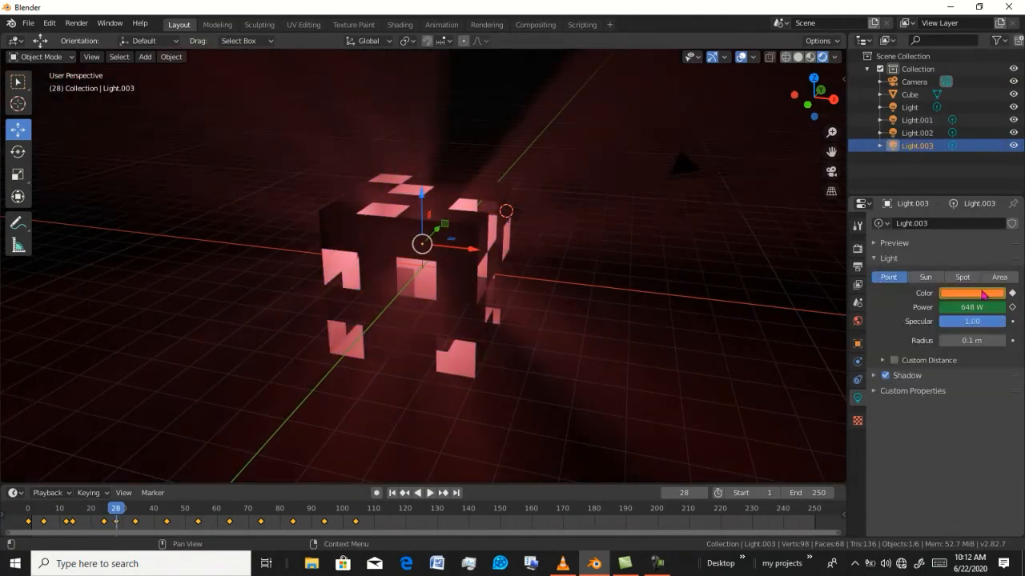
click(983, 294)
click(917, 154)
right_click(983, 293)
click(984, 295)
- Change the color of Light.003 to purple at frame 40 and insert a color keyframe
key(space)
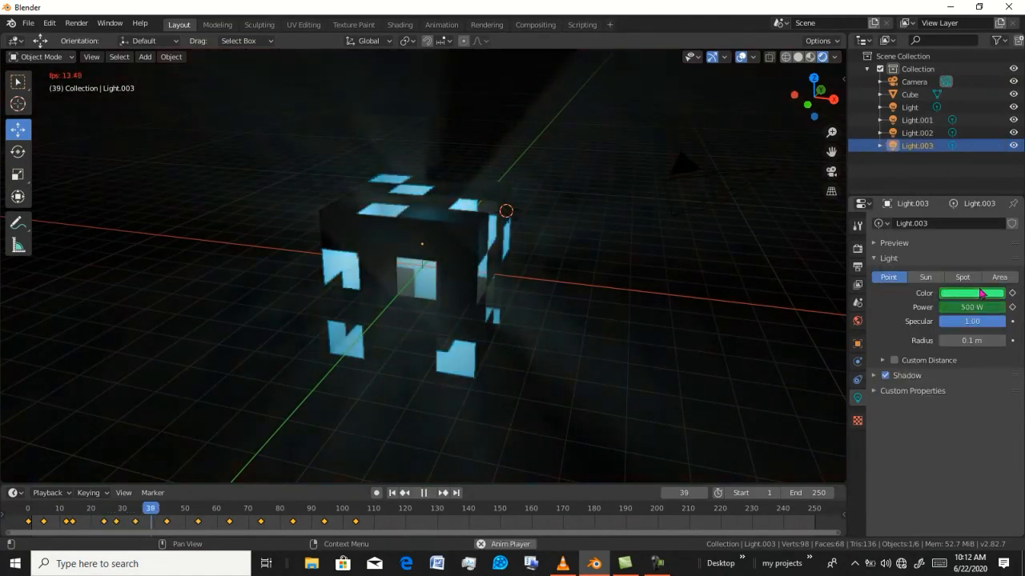
key(space)
click(983, 294)
click(962, 147)
click(994, 177)
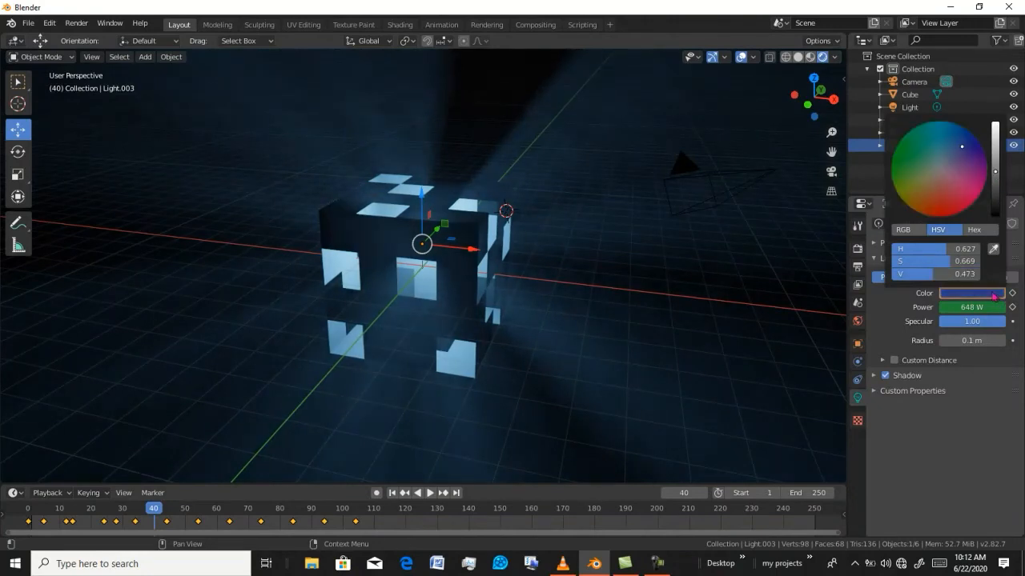
click(983, 297)
click(971, 163)
click(993, 175)
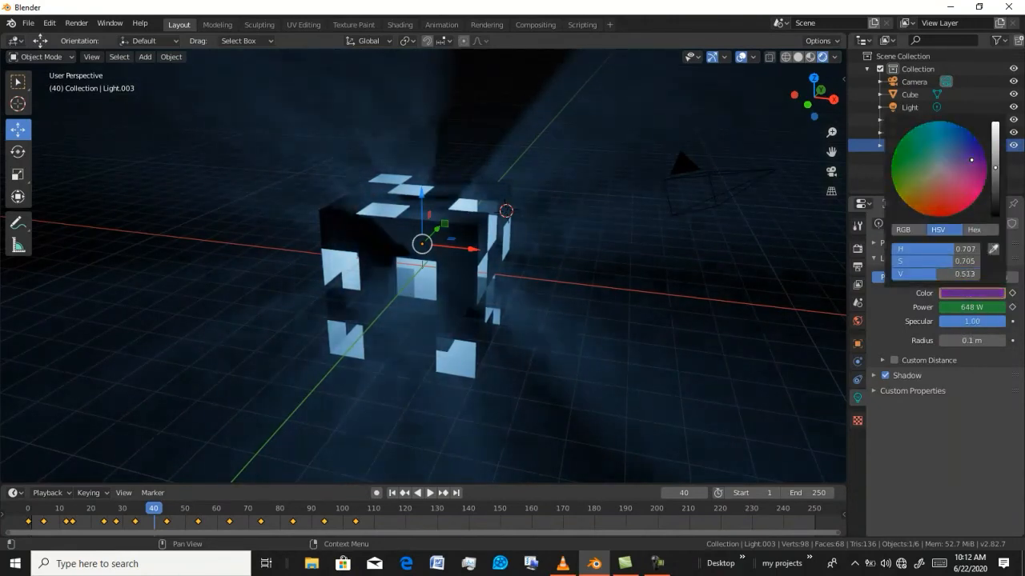
right_click(980, 294)
click(979, 293)
right_click(976, 293)
click(958, 293)
- Advance to frame 62, change the color of Light.003 to bright yellow and insert a color keyframe
key(space)
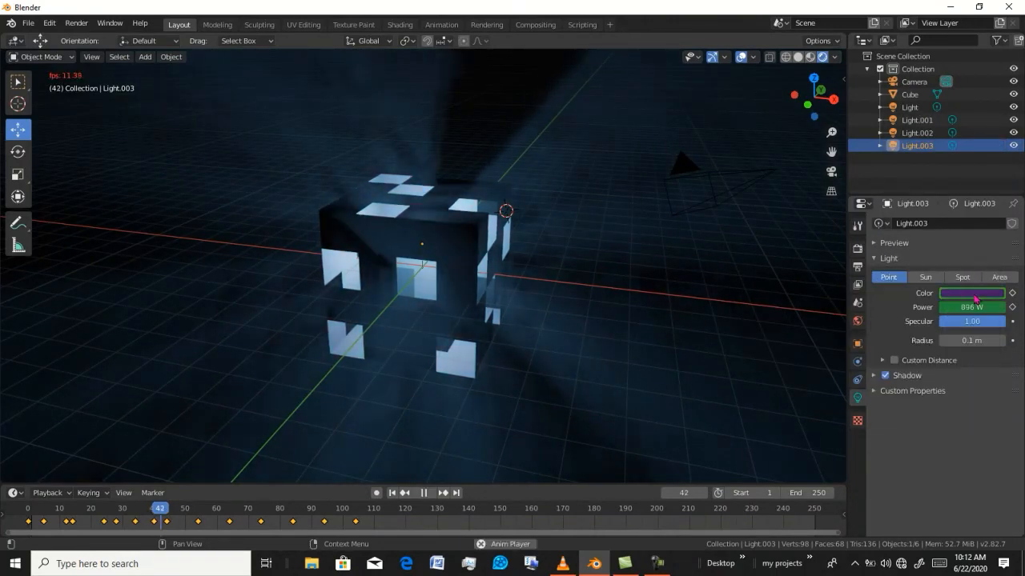
key(space)
click(978, 296)
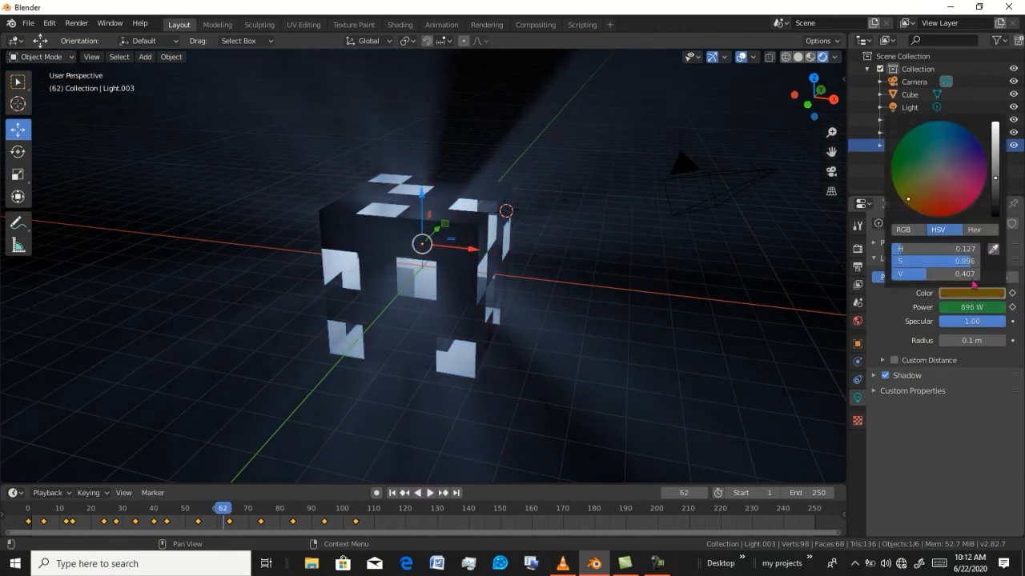
click(996, 138)
right_click(980, 293)
click(986, 293)
- Advance to frame 103, change the color of Light.003 to lime green and keyframe it there
key(space)
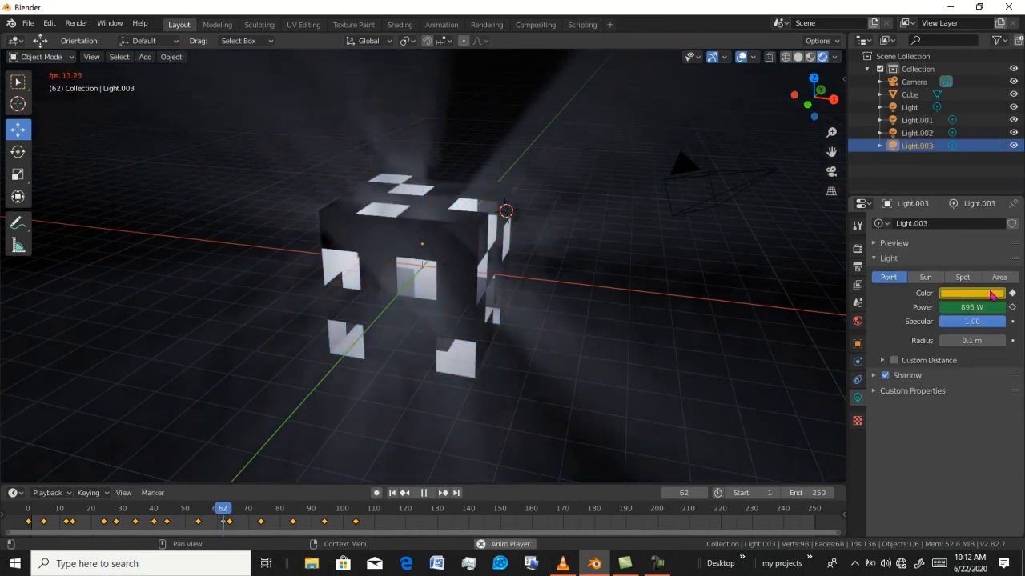
key(space)
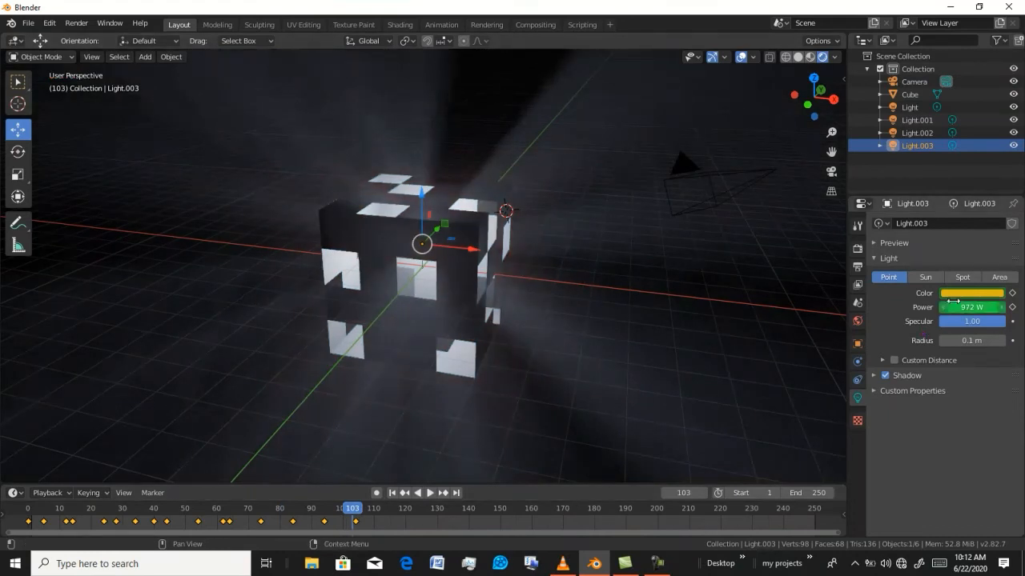
click(959, 297)
right_click(971, 293)
click(971, 293)
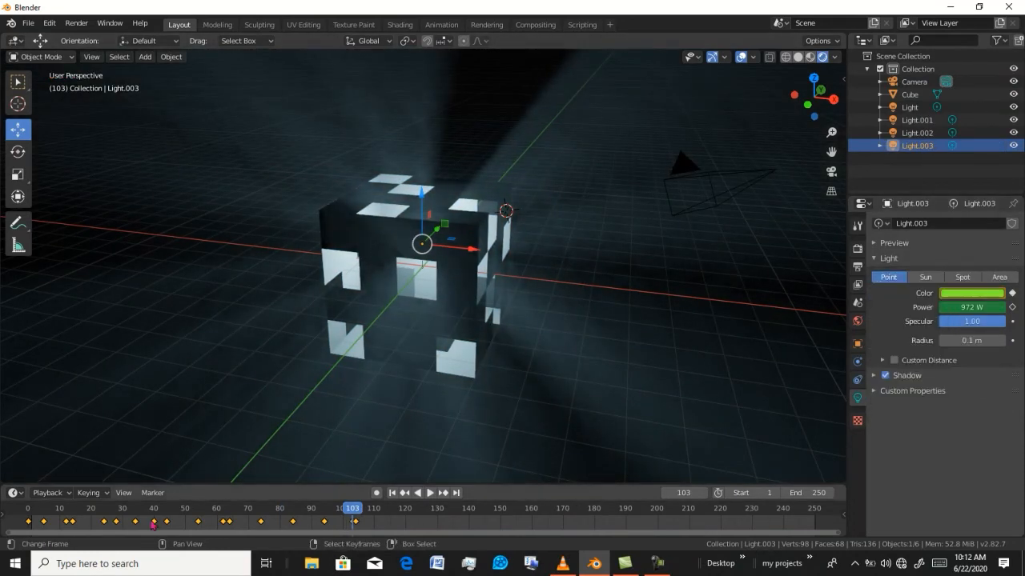
- Play back the animation from the start to examine the changing light colors through the cube
click(22, 522)
key(space)
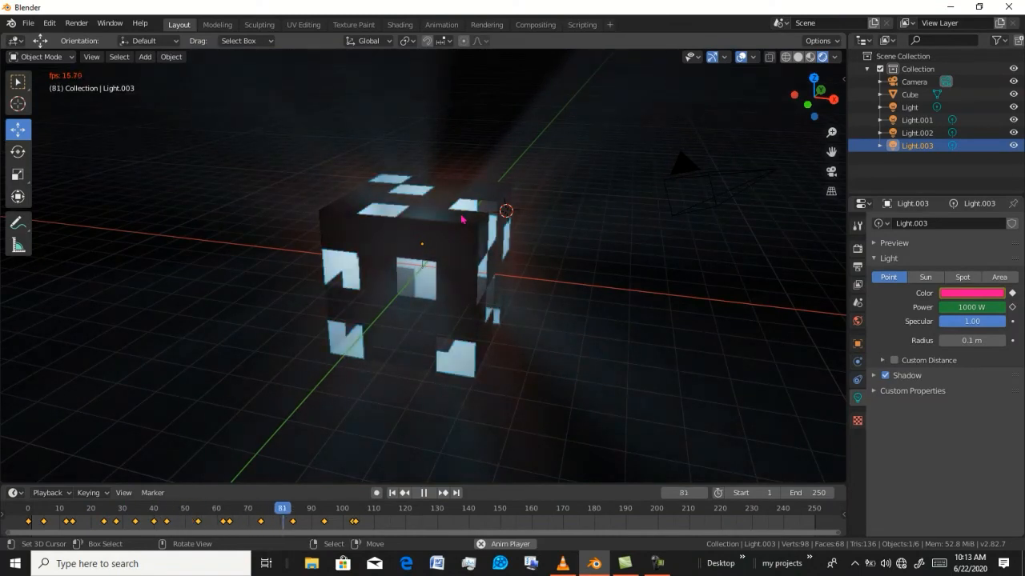
key(space)
- Look through the camera with Lock Camera to View enabled and reframe it so the whole cube fits the shot
key(KP_0)
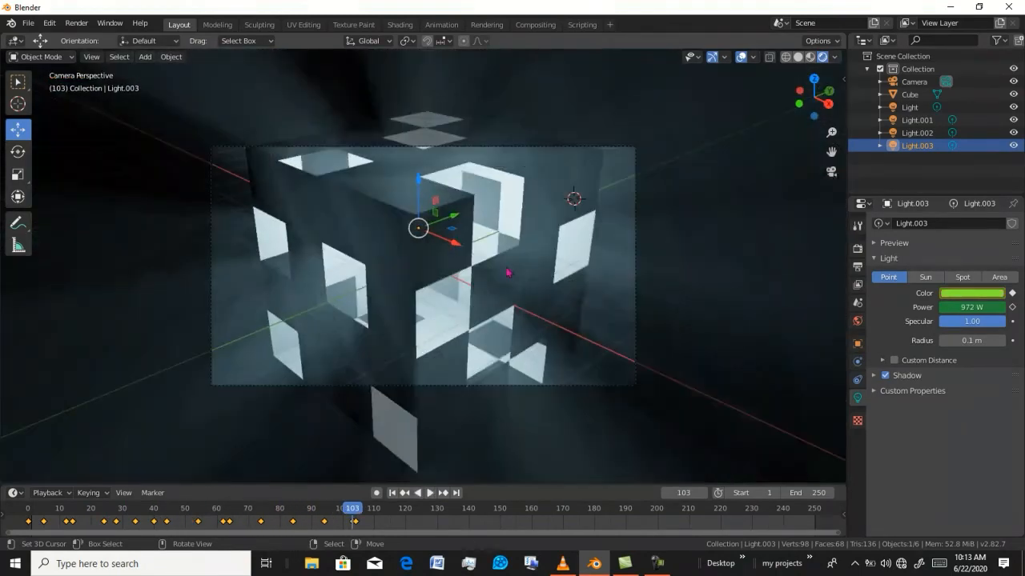
key(n)
click(838, 128)
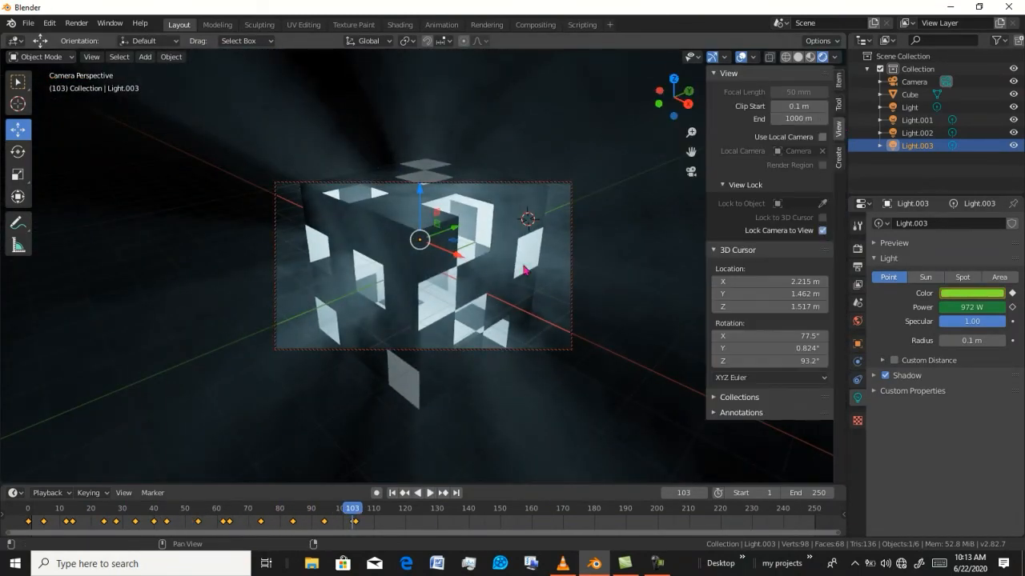
key(n)
middle_drag(524, 270, 392, 274)
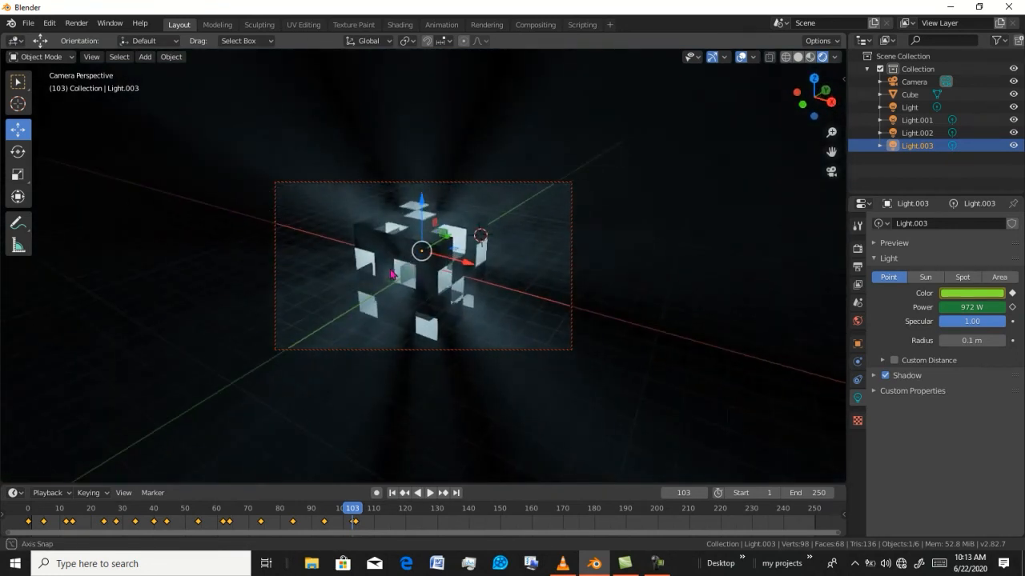